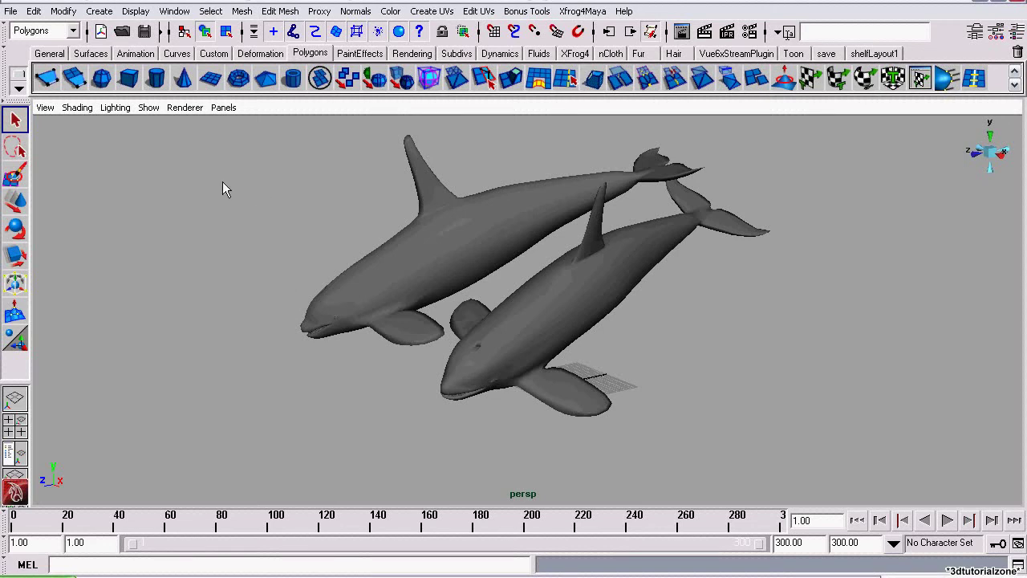
Open the Outliner and select group_1, one of the two orcas in the scene
left_click_drag(224, 187, 486, 217, "alt")
middle_click_drag(518, 275, 691, 265, "alt")
right_click_drag(692, 264, 738, 318, "alt")
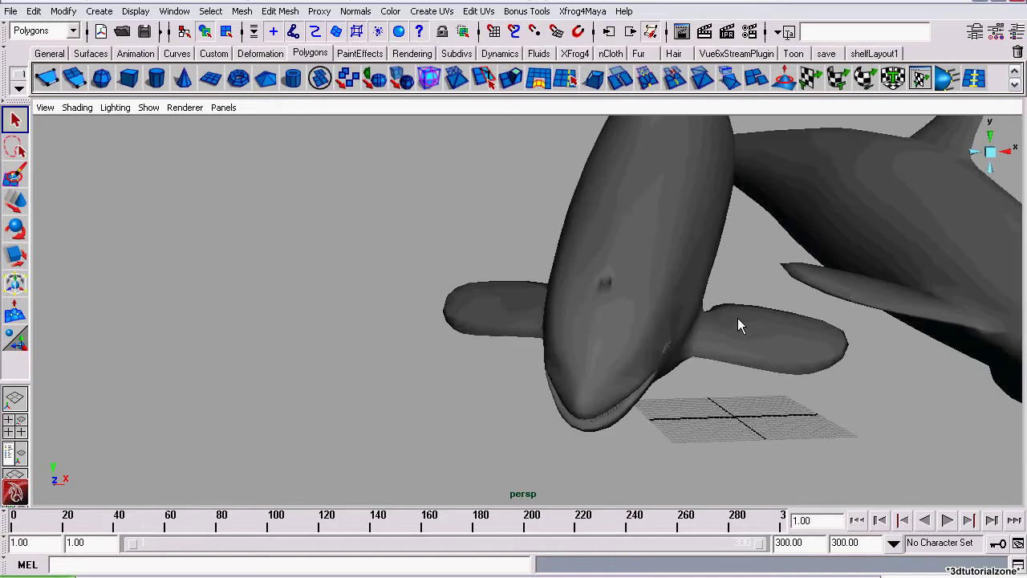
left_click_drag(738, 324, 566, 378, "alt")
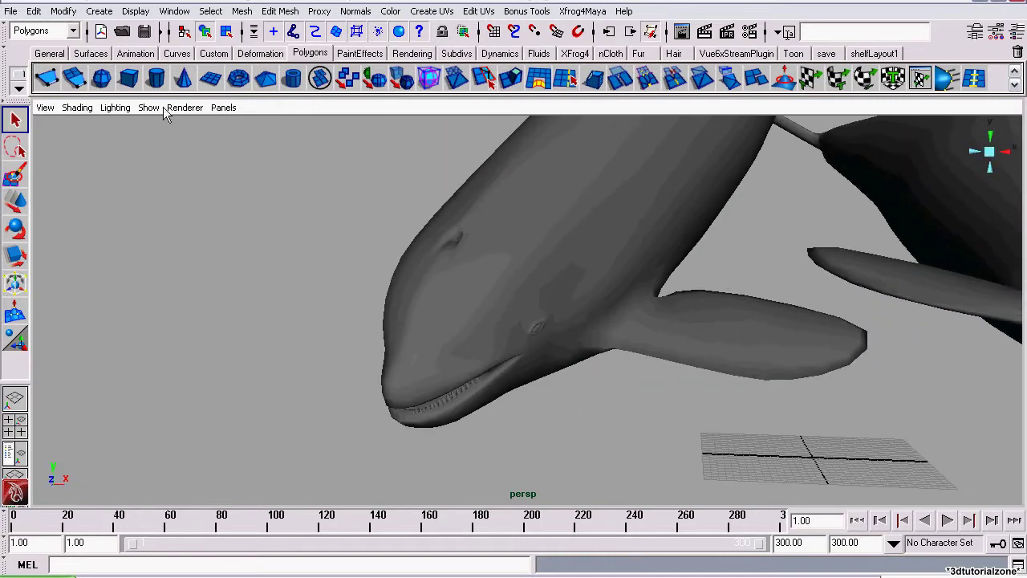
left_click(173, 12)
left_click(200, 124)
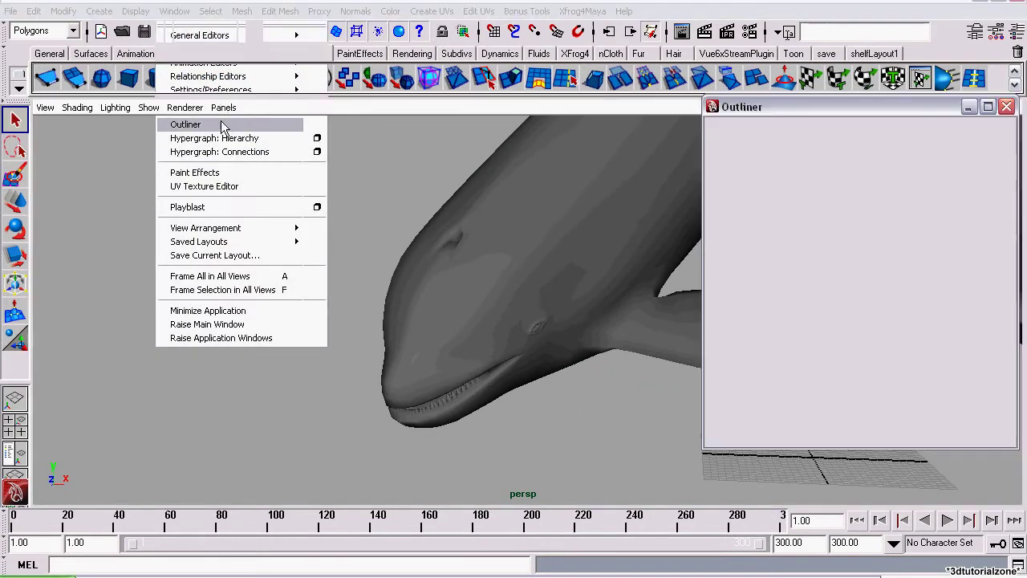
left_click_drag(818, 113, 586, 116)
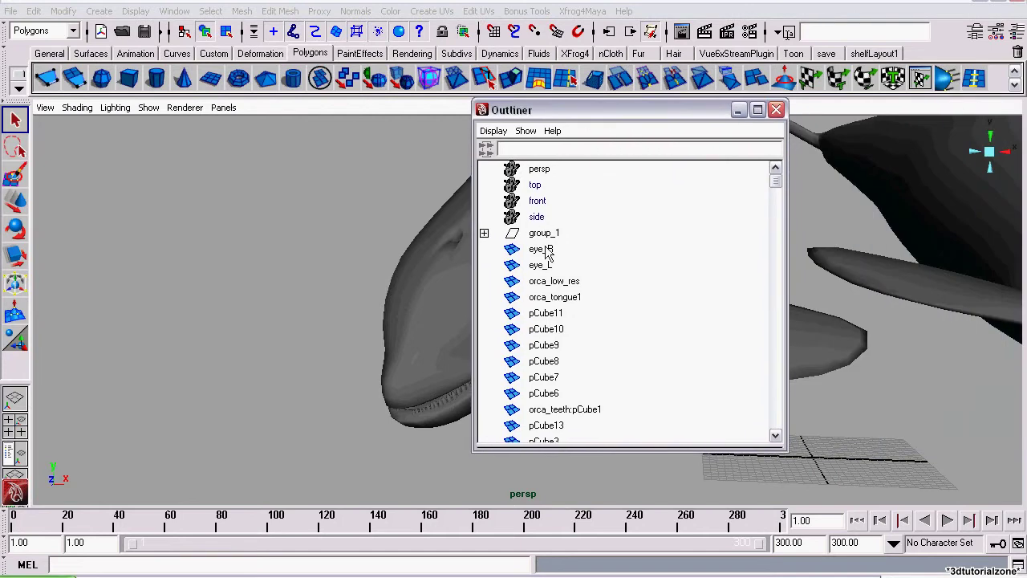
left_click(551, 235)
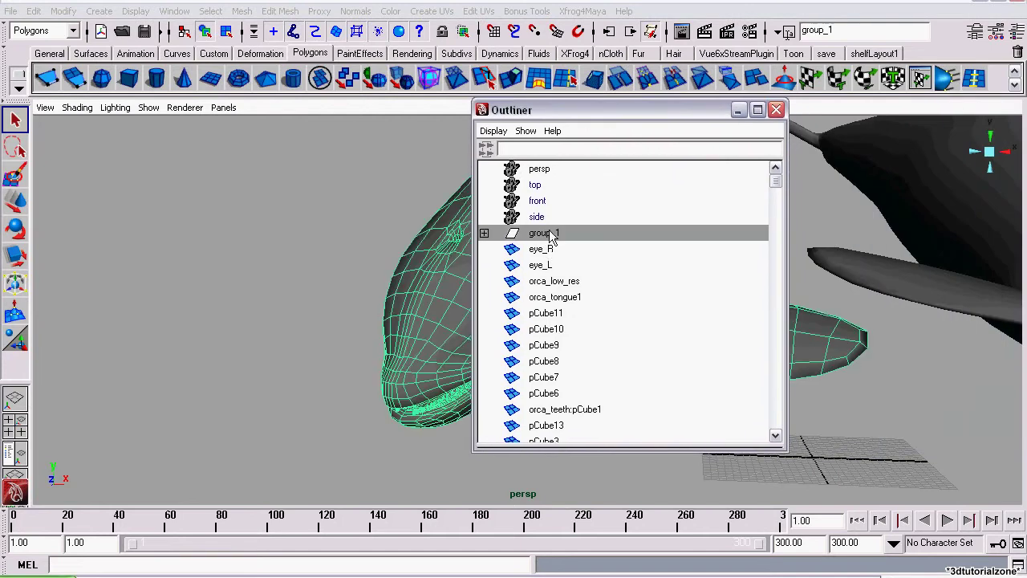
Set the X, Y and Z rotation of group_1 to 0 in its transform attributes
left_click(976, 34)
left_click_drag(693, 111, 705, 442)
left_click_drag(852, 250, 763, 242)
type("0")
left_click_drag(905, 249, 840, 244)
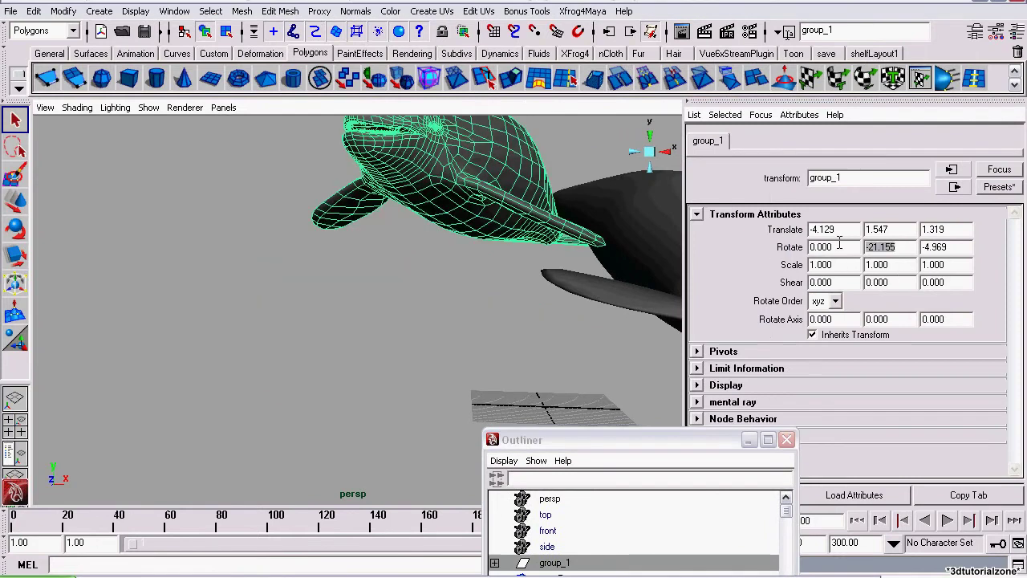
type("0")
left_click(948, 249)
double_click(948, 250)
type("0")
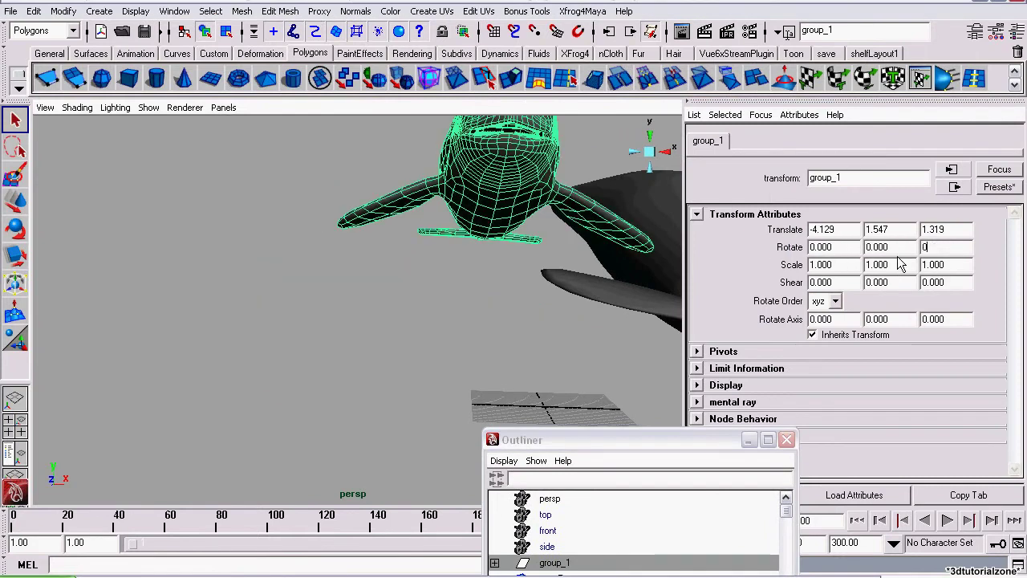
key("Return")
Center the pivot of group_1
left_click(13, 202)
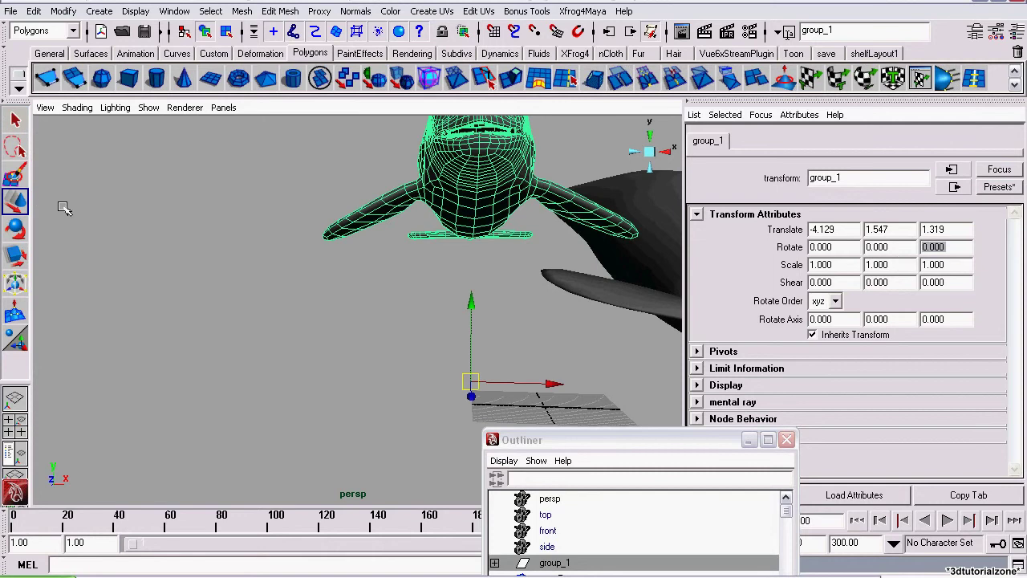
left_click_drag(98, 163, 160, 201, "alt")
left_click(63, 11)
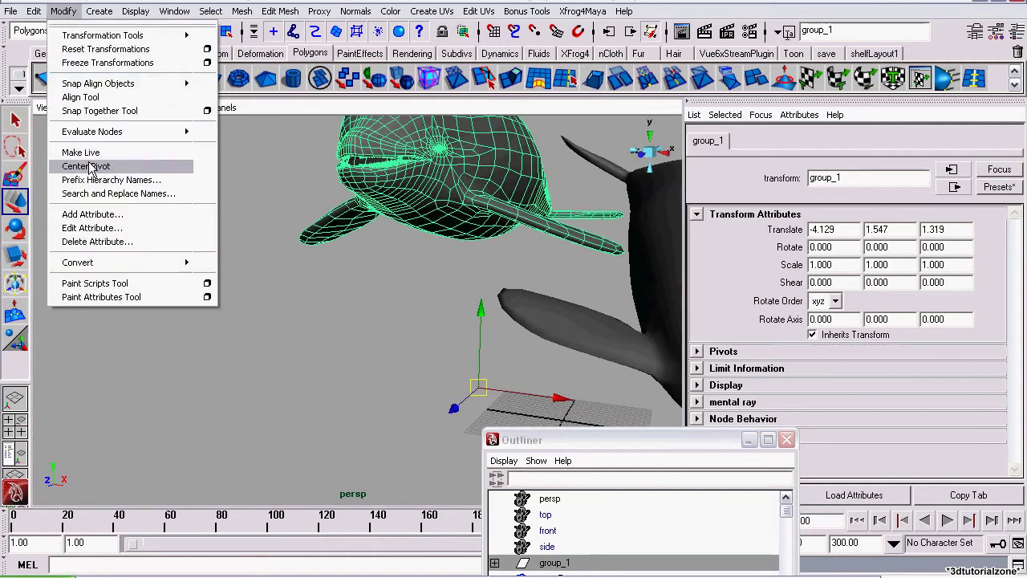
left_click(86, 165)
Move group_1 onto the grid's center lines, using Translate values of 0.000, -14.009 and 2.054
scroll(348, 348, "down", 3)
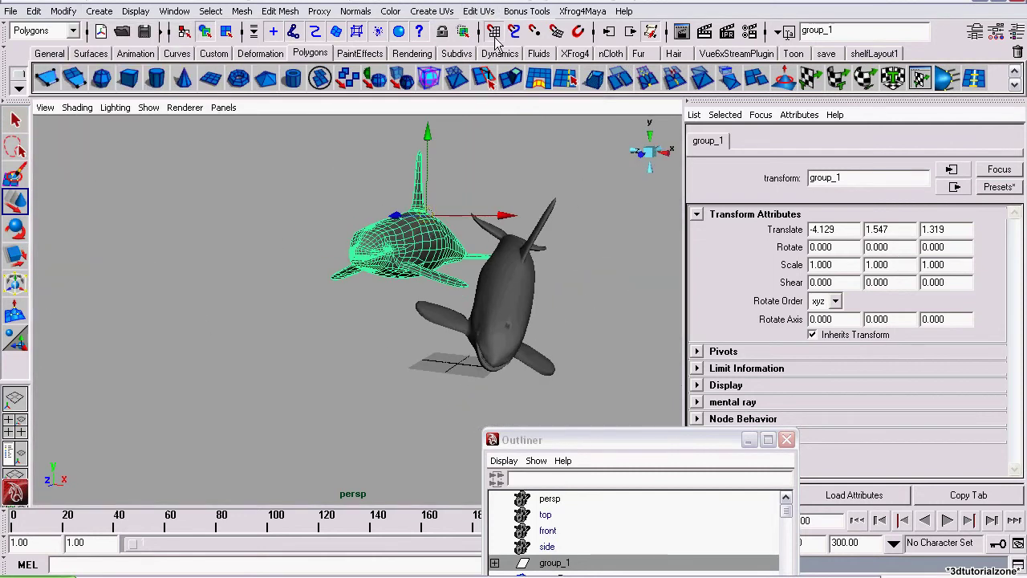
left_click(649, 173)
scroll(355, 302, "up", 5)
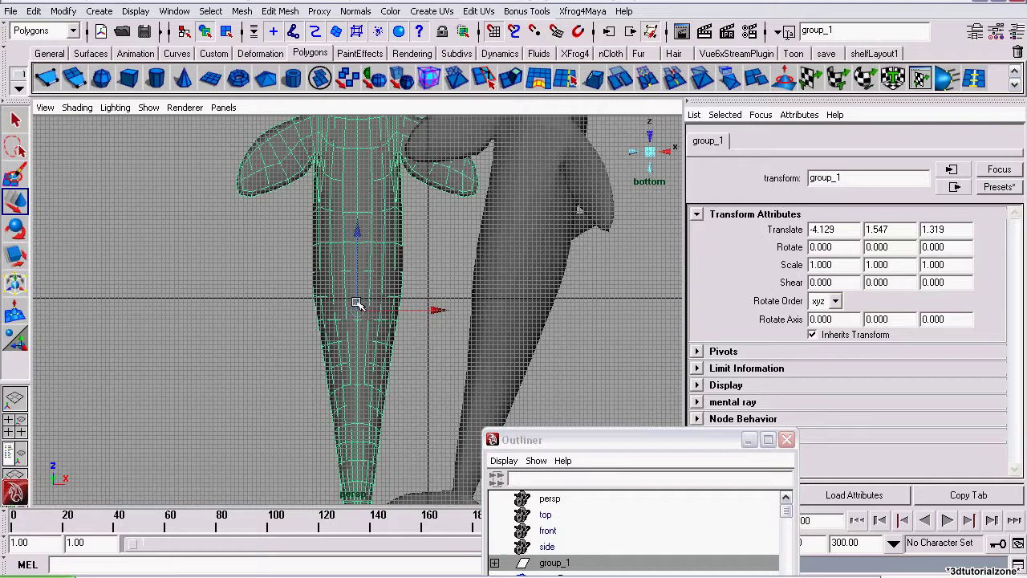
left_click_drag(355, 305, 449, 294)
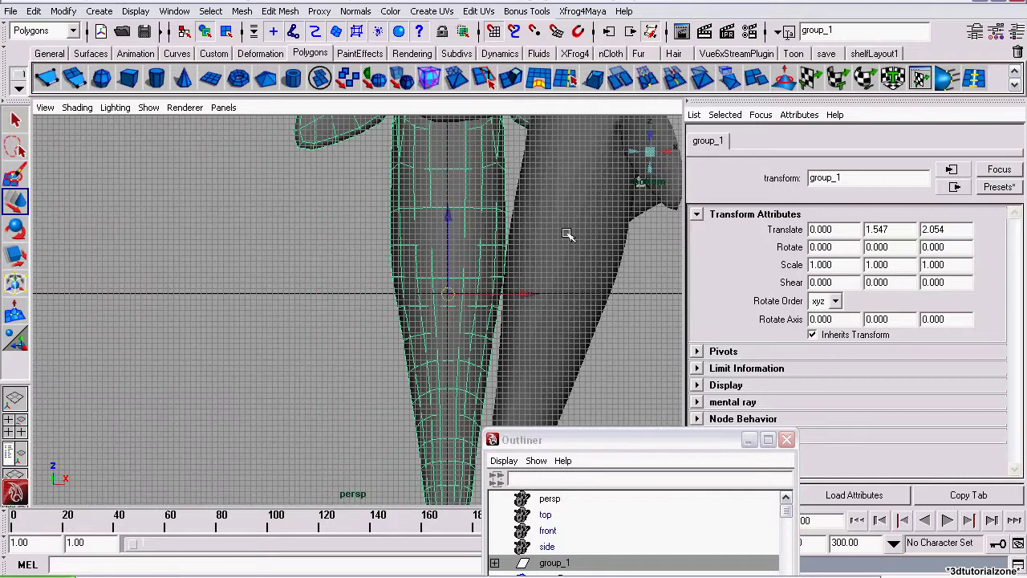
left_click(672, 152)
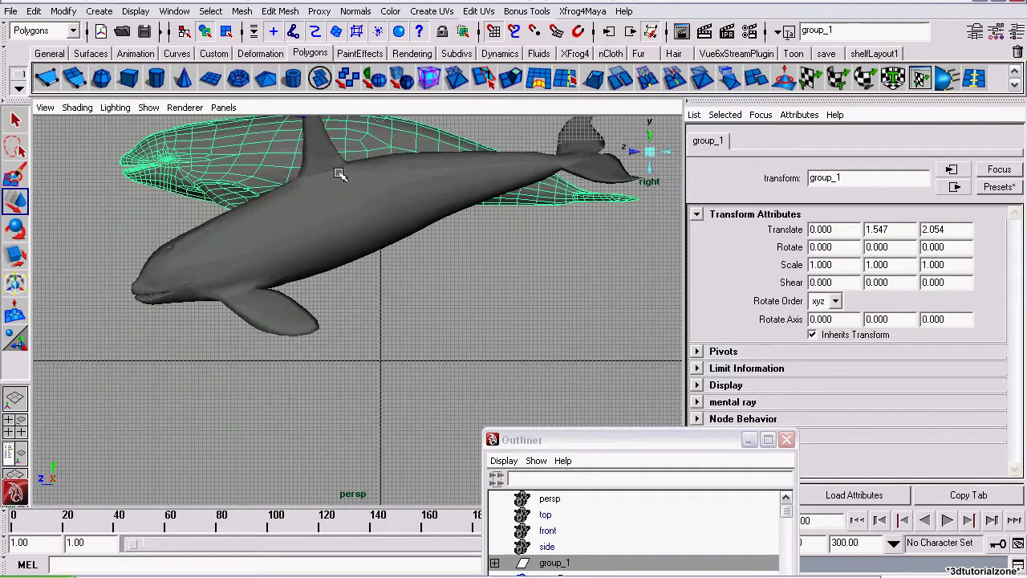
left_click_drag(384, 118, 380, 360)
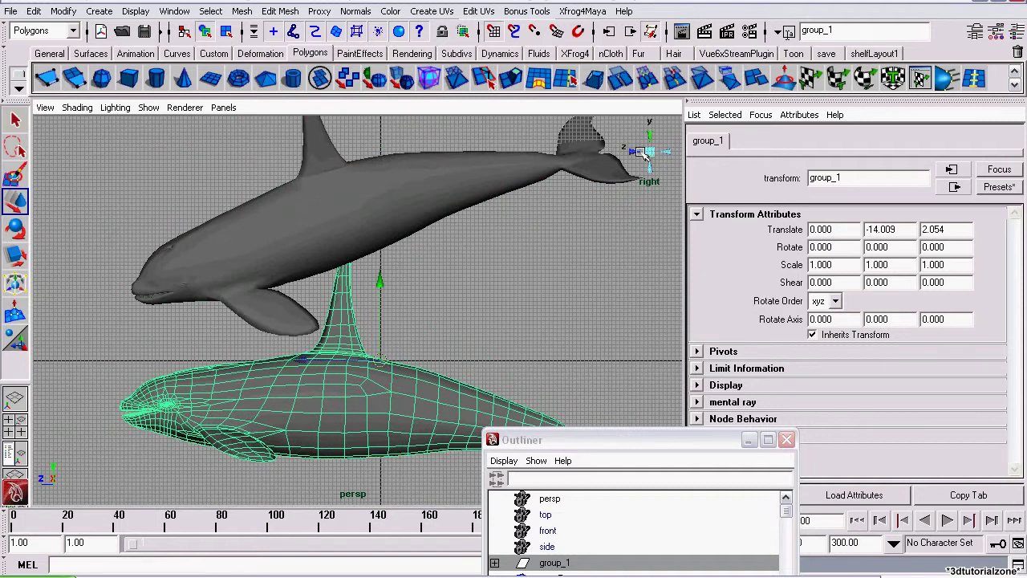
Delete the group_1 orca from the scene
left_click_drag(642, 153, 387, 339)
scroll(387, 340, "up", 4)
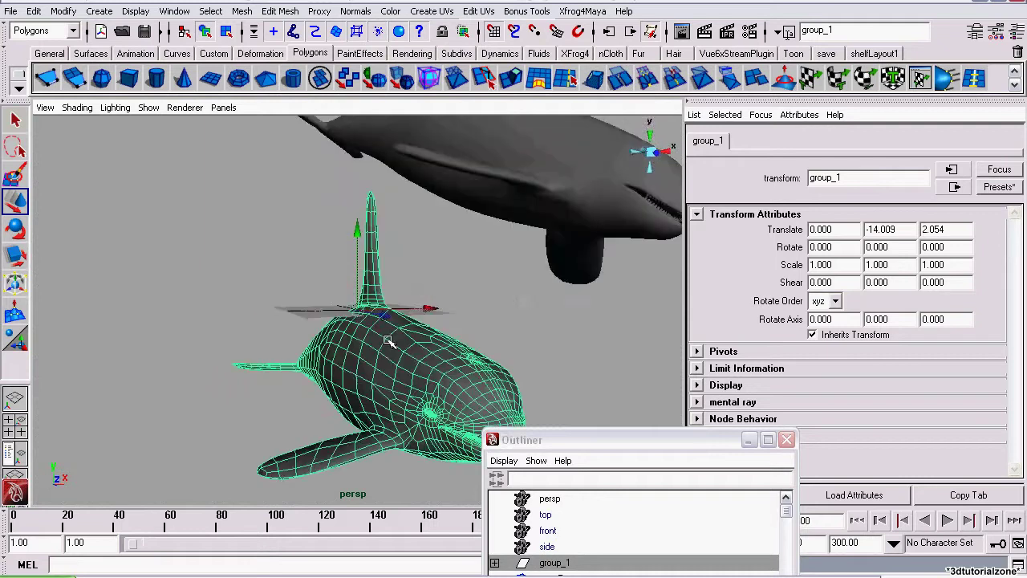
scroll(388, 341, "down", 5)
key("Delete")
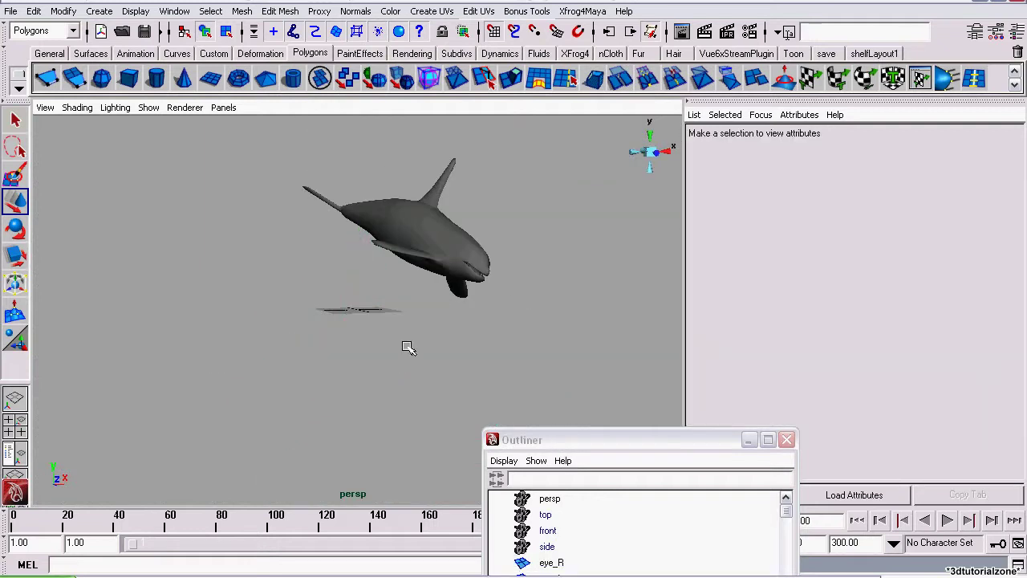
left_click_drag(495, 299, 277, 453, "alt")
scroll(258, 449, "up", 5)
scroll(258, 449, "down", 4)
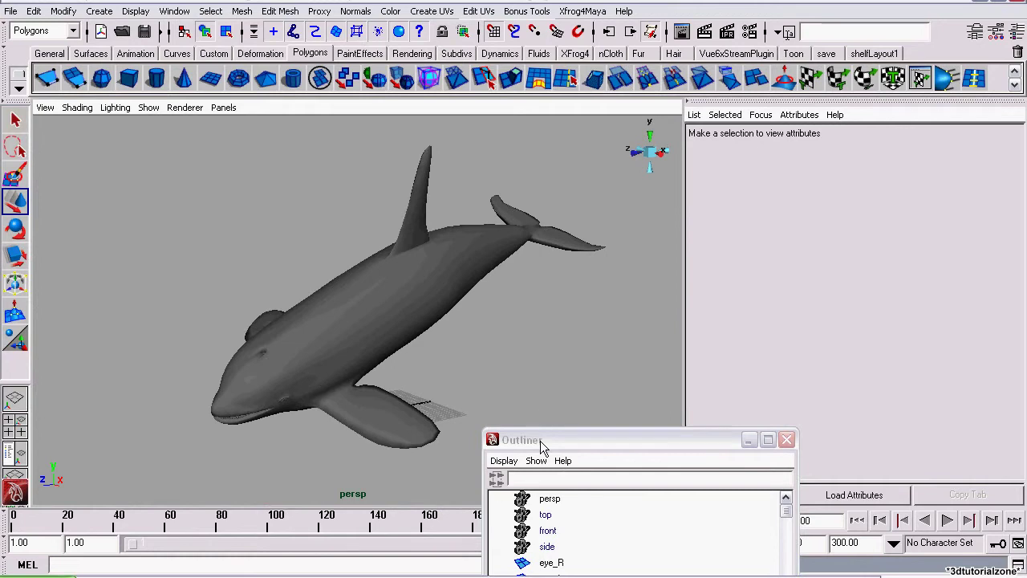
Examine the ungrouped orca parts in the Outliner and the orca_low_res mesh with its transform attributes
left_click_drag(530, 440, 626, 112)
scroll(686, 235, "down", 2)
scroll(671, 238, "down", 10)
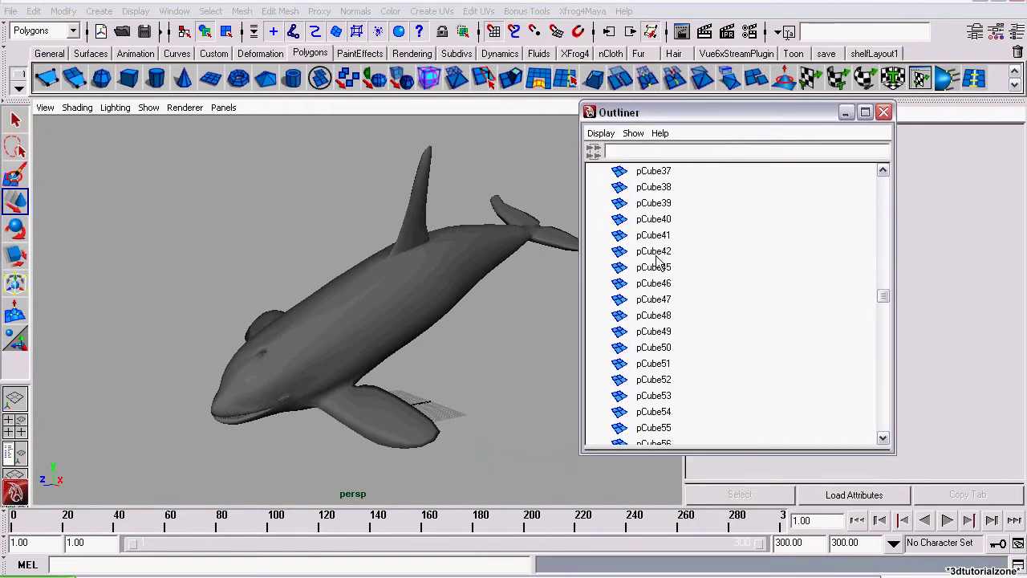
scroll(658, 256, "up", 10)
left_click(315, 280)
left_click_drag(670, 113, 277, 102)
key("ctrl+a")
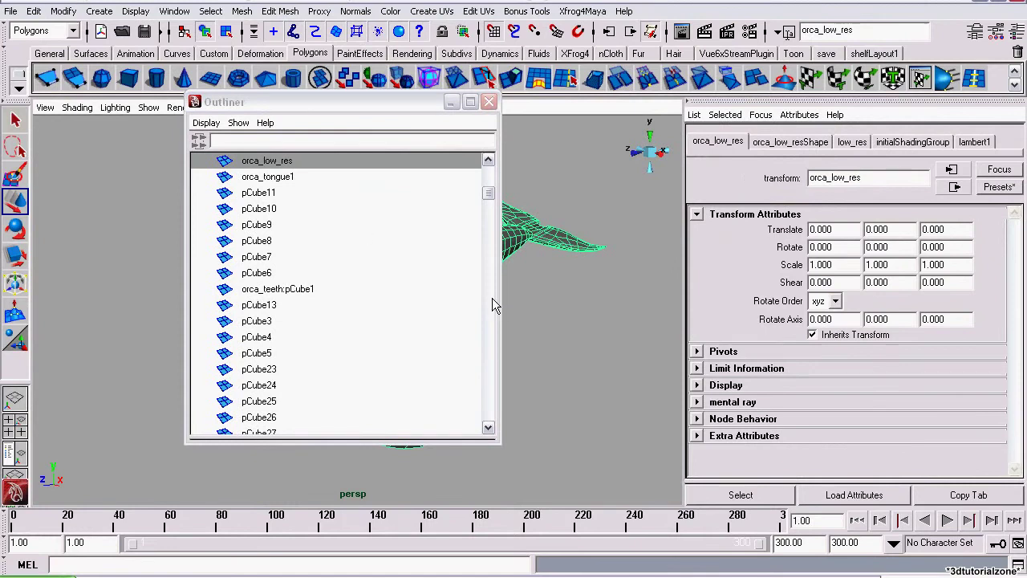
scroll(425, 270, "up", 2)
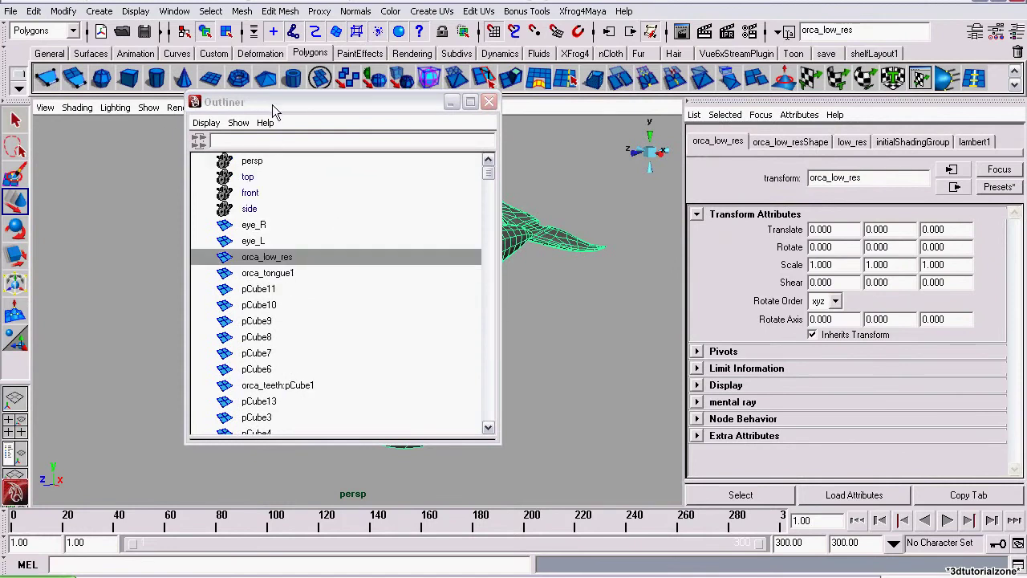
left_click_drag(272, 105, 780, 138)
right_click_drag(474, 278, 619, 381, "alt")
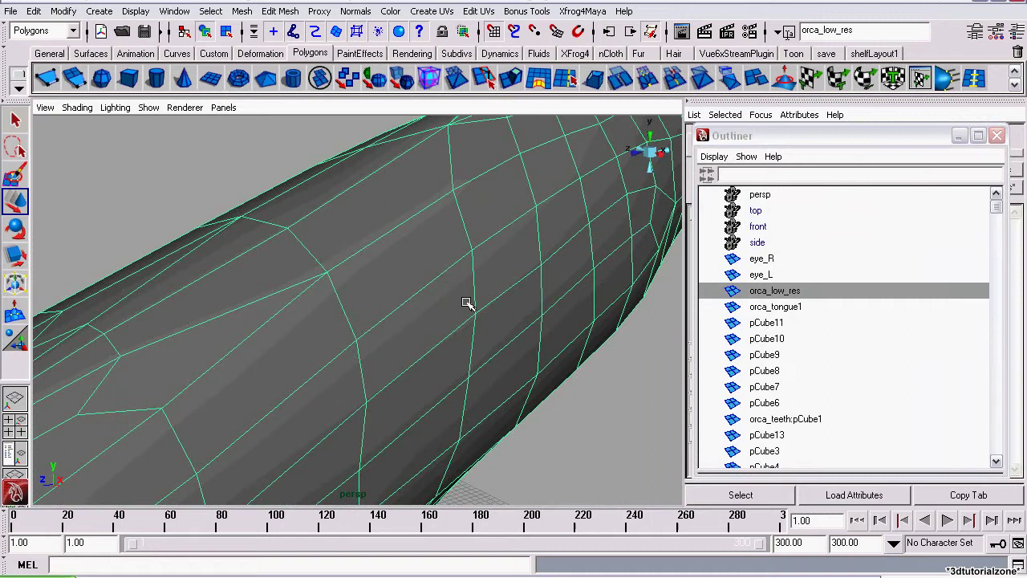
Group all the orca's parts from eye_R through pCube43 into a single group
left_click(766, 260)
scroll(782, 337, "down", 20)
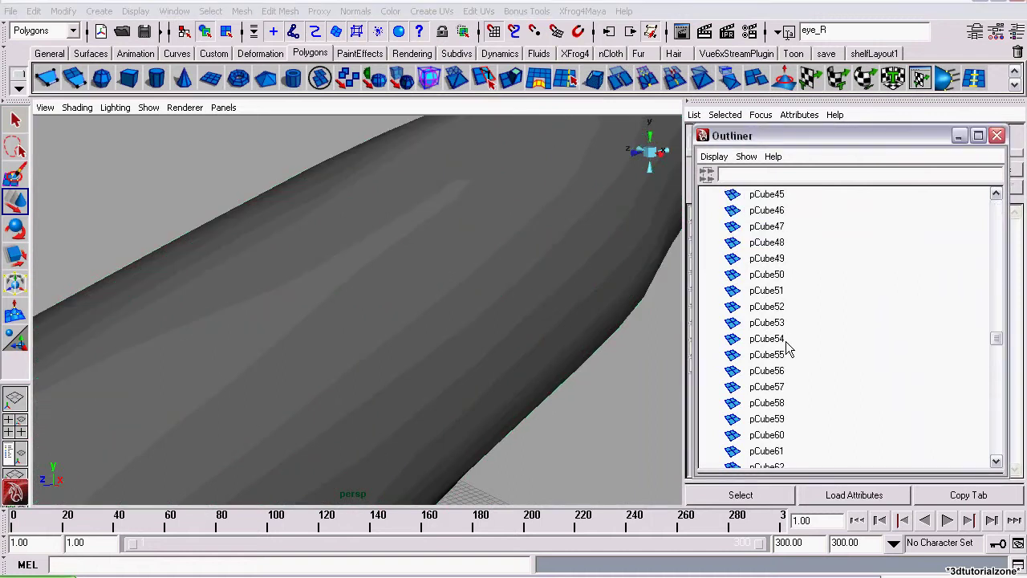
left_click(772, 338, "shift")
right_click_drag(596, 360, 230, 381, "alt")
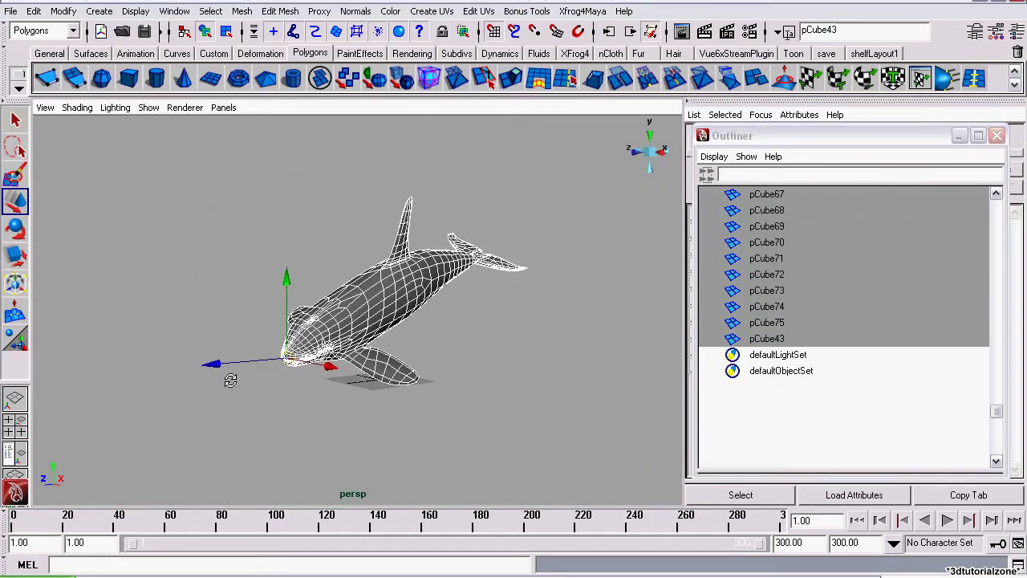
left_click_drag(230, 380, 426, 392, "alt")
right_click_drag(427, 392, 551, 439, "alt")
right_click_drag(399, 433, 265, 401, "alt")
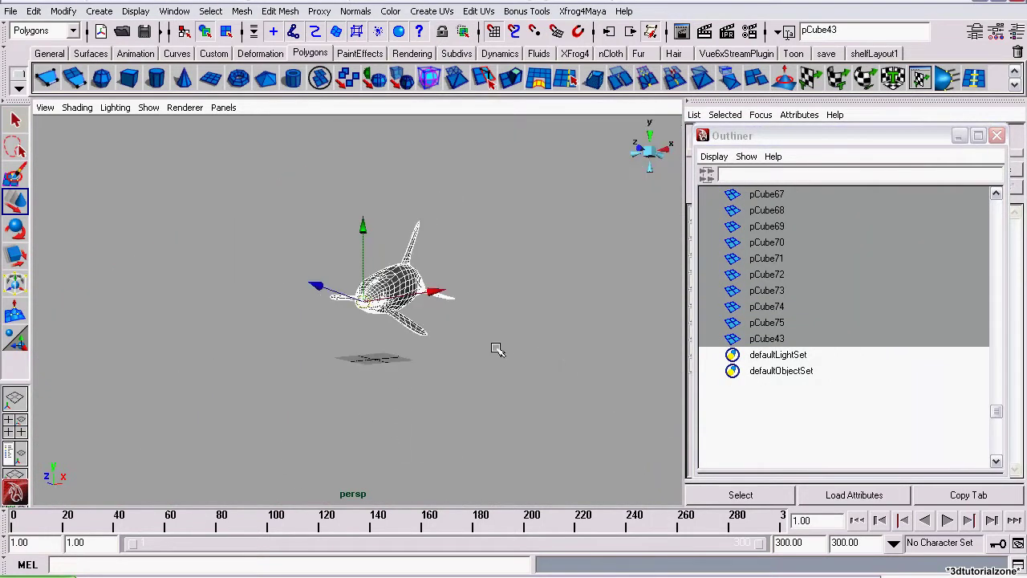
left_click_drag(454, 372, 218, 238, "alt")
left_click(50, 54)
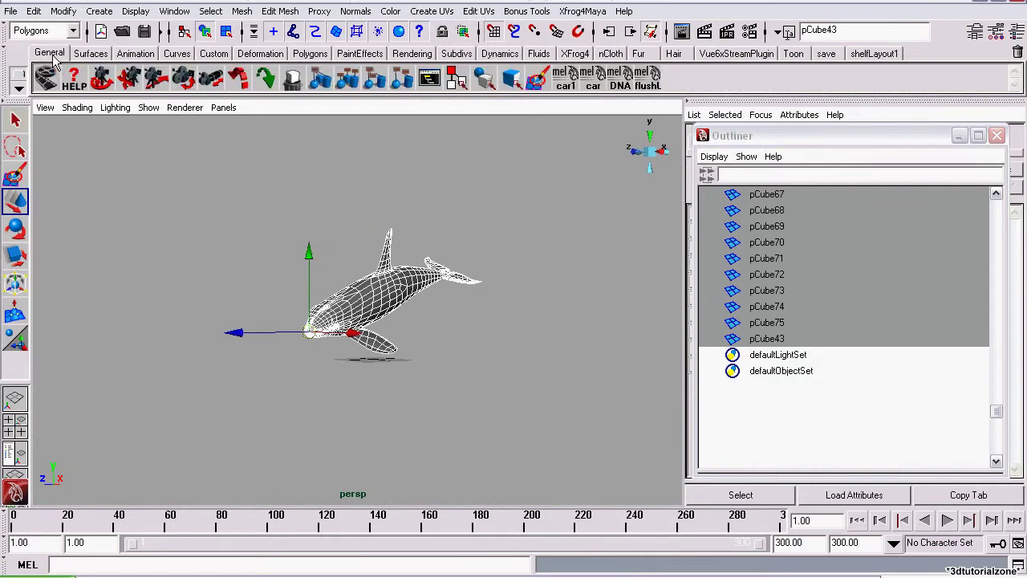
left_click(320, 81)
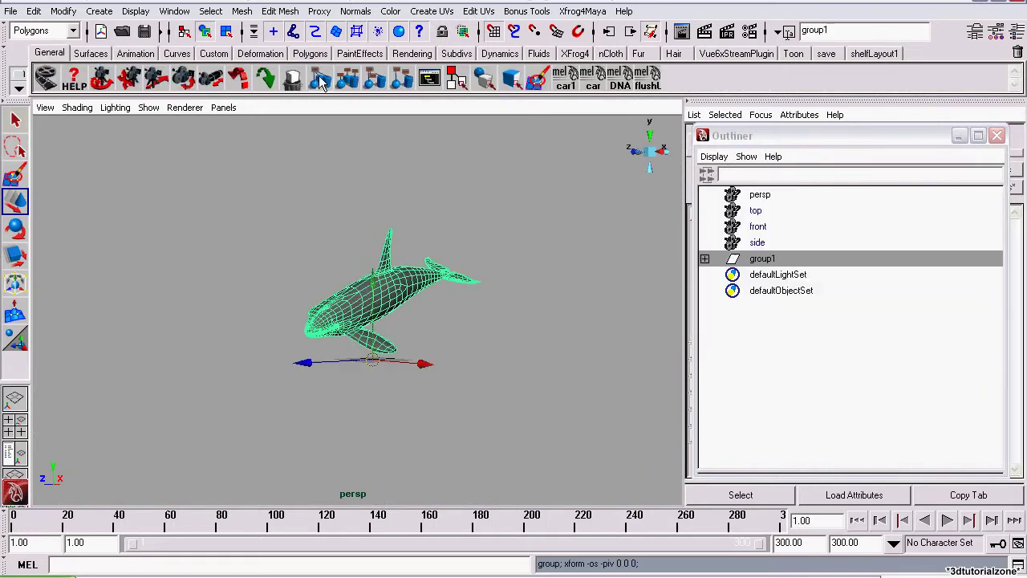
Center the pivot of the orca group
left_click(33, 11)
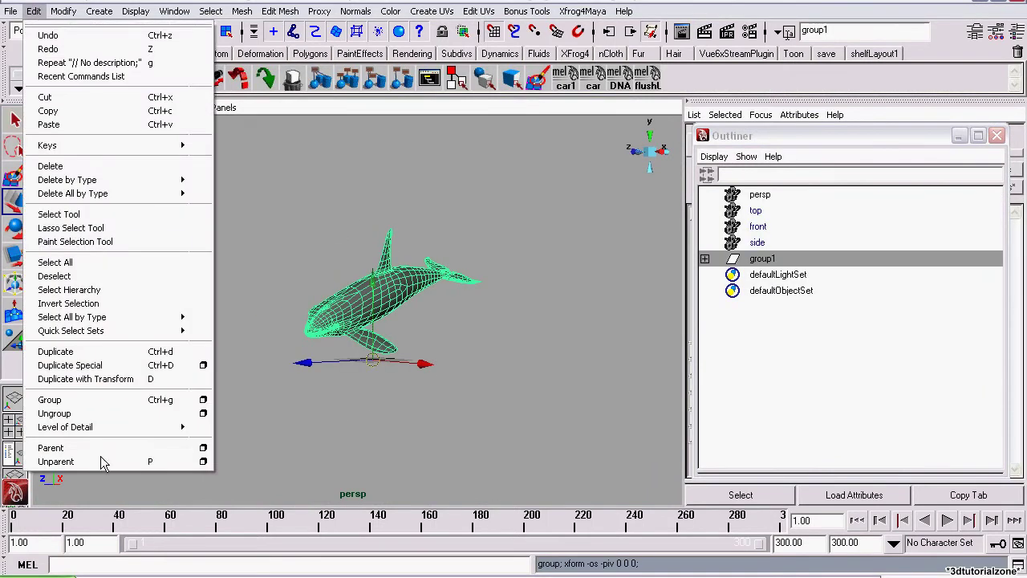
left_click_drag(472, 305, 252, 330, "alt")
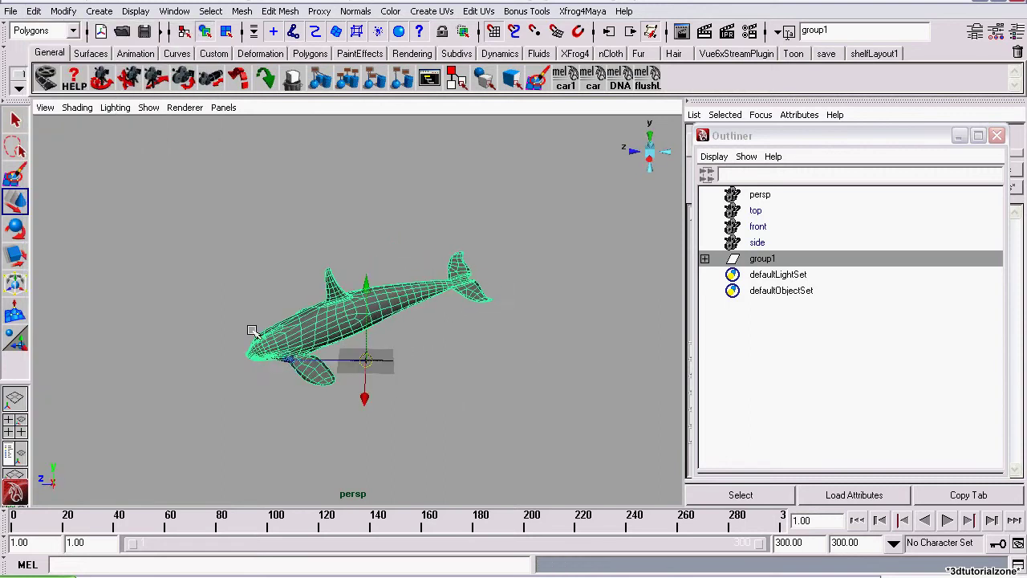
left_click(63, 12)
left_click(107, 167)
scroll(171, 310, "up", 5)
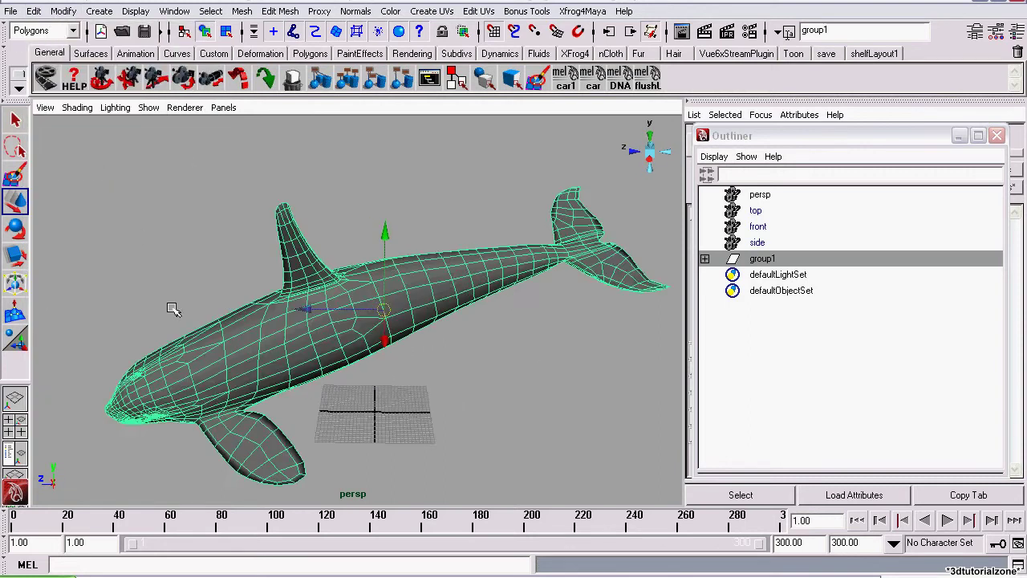
Create a polygon plane at the grid origin below the orca
scroll(172, 310, "down", 5)
left_click_drag(146, 300, 502, 320, "alt")
scroll(447, 404, "up", 6)
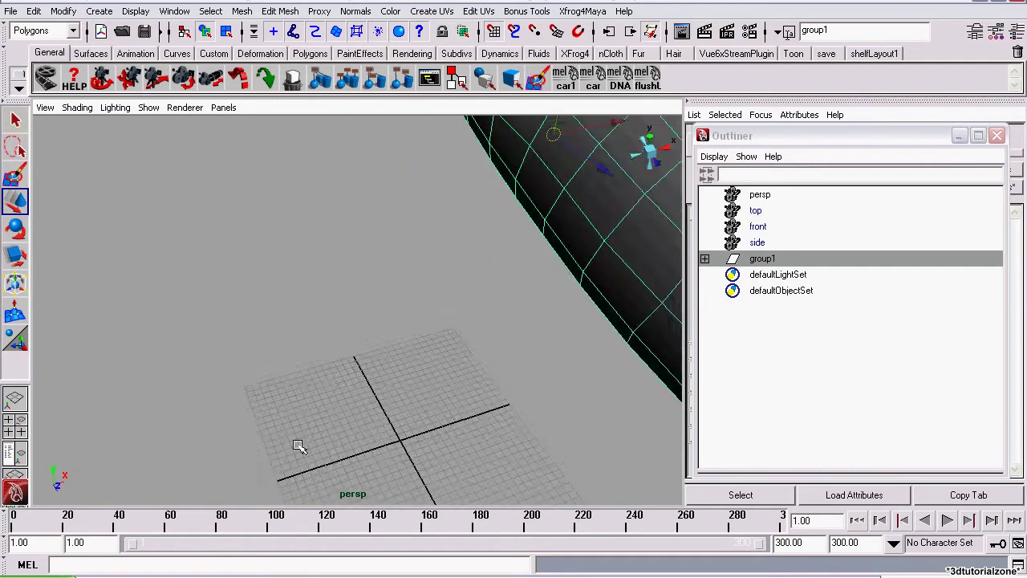
left_click_drag(296, 444, 396, 390, "alt")
scroll(397, 388, "down", 5)
scroll(397, 392, "up", 5)
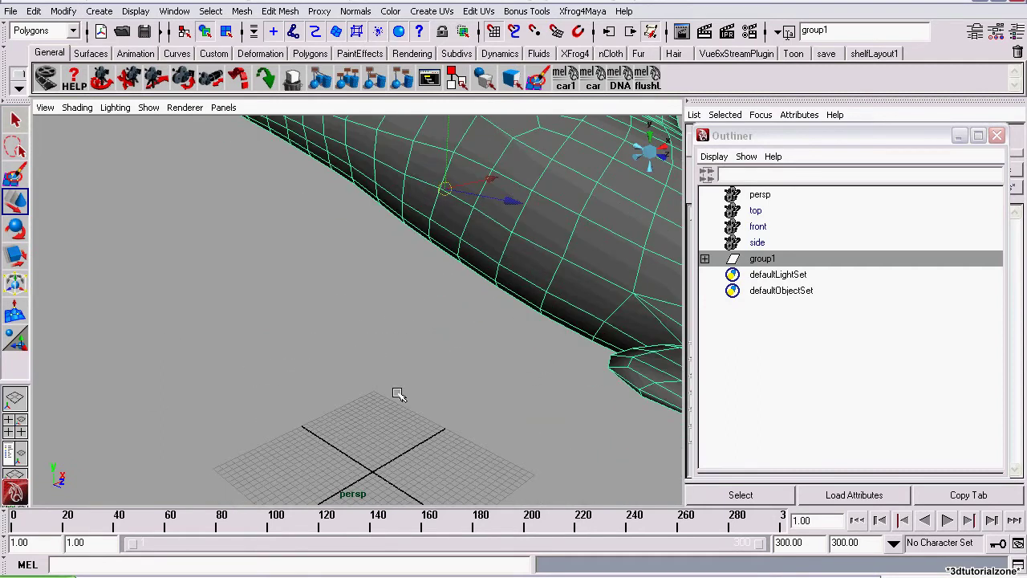
scroll(381, 373, "down", 6)
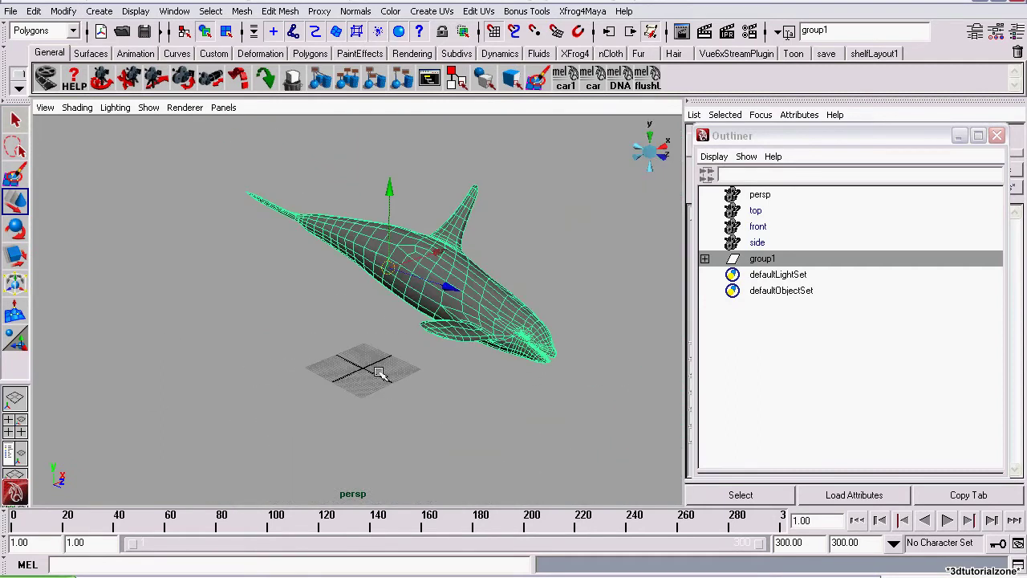
left_click(100, 11)
mouse_move(130, 54)
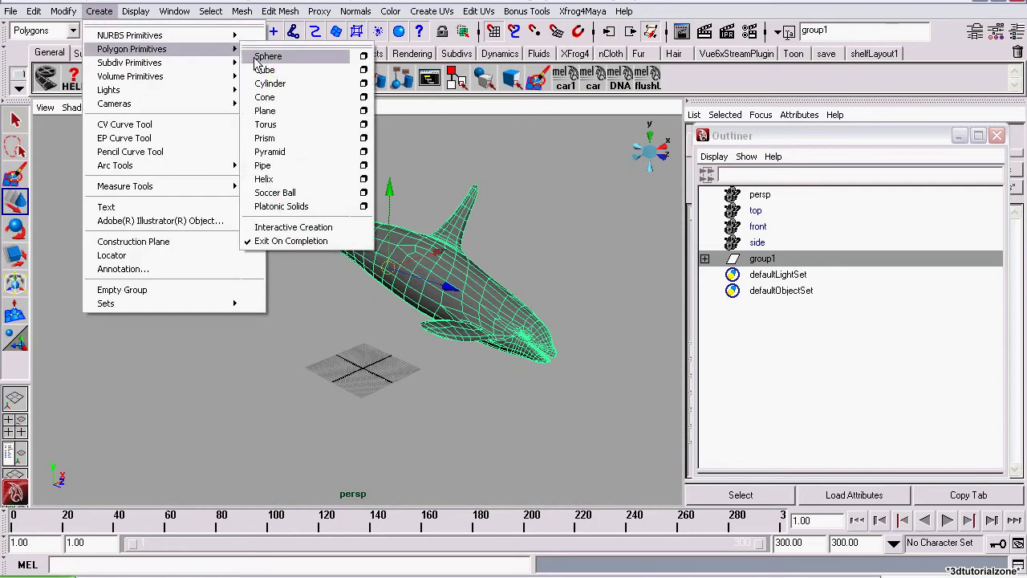
left_click(293, 111)
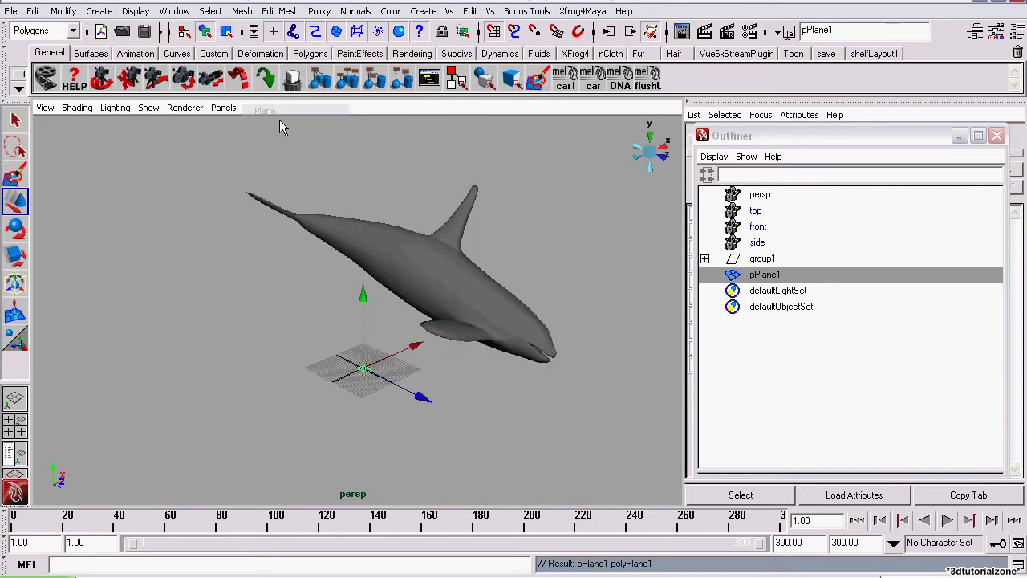
Scale the polygon plane up uniformly until it reaches slightly beyond the edges of the grid
left_click(15, 255)
key("f")
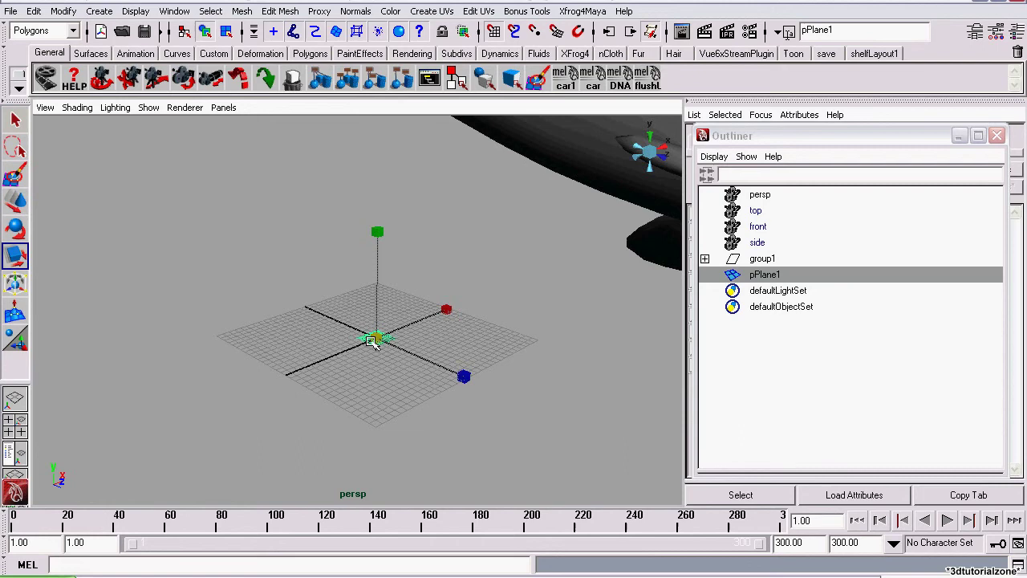
left_click_drag(373, 339, 562, 377)
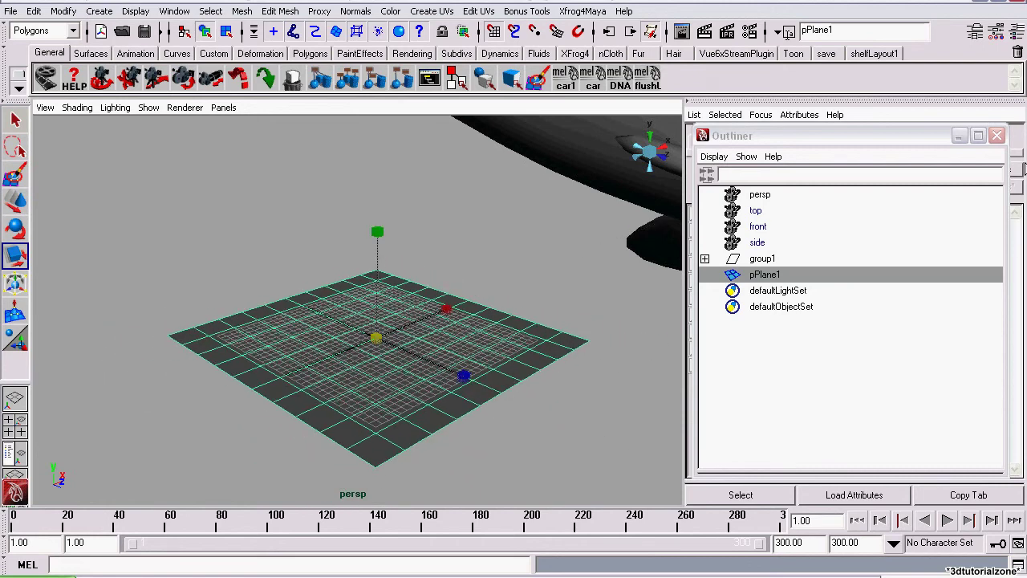
Close the Outliner and set the polygon plane's subdivisions to 2 in width and 1 in height
left_click(997, 134)
left_click_drag(202, 300, 319, 337, "alt")
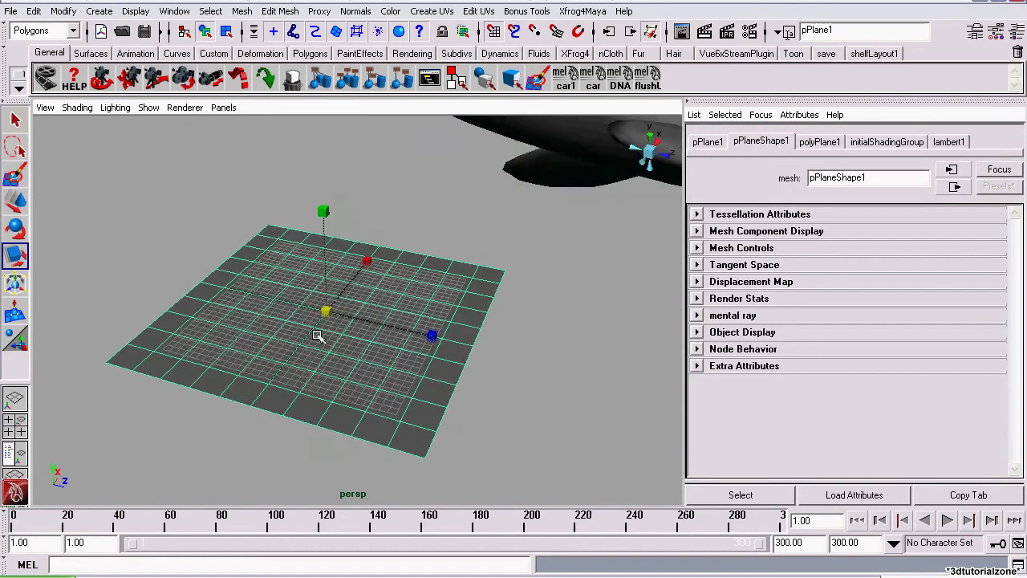
scroll(387, 384, "up", 3)
left_click(820, 144)
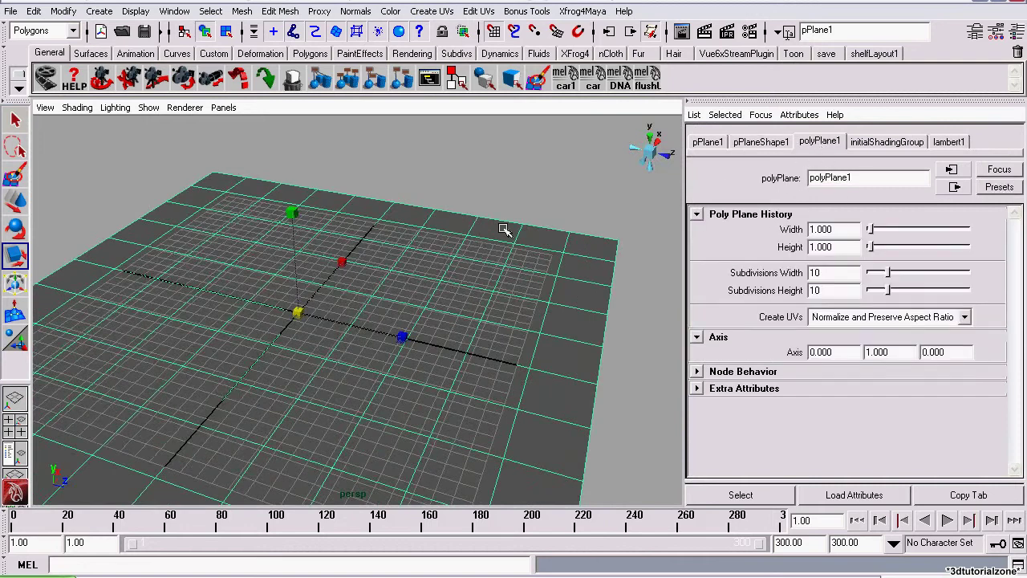
scroll(348, 255, "down", 3)
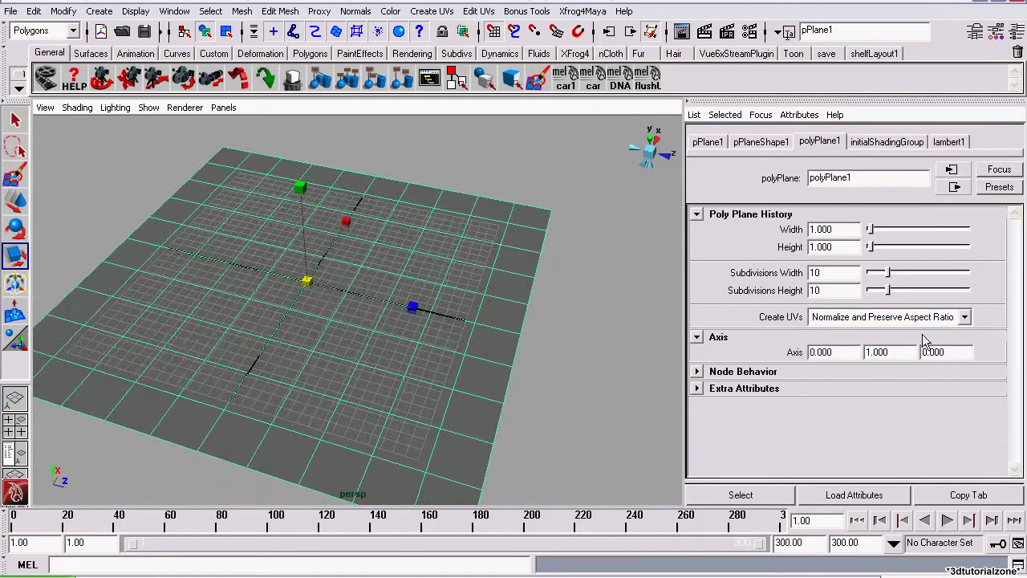
left_click_drag(884, 275, 873, 275)
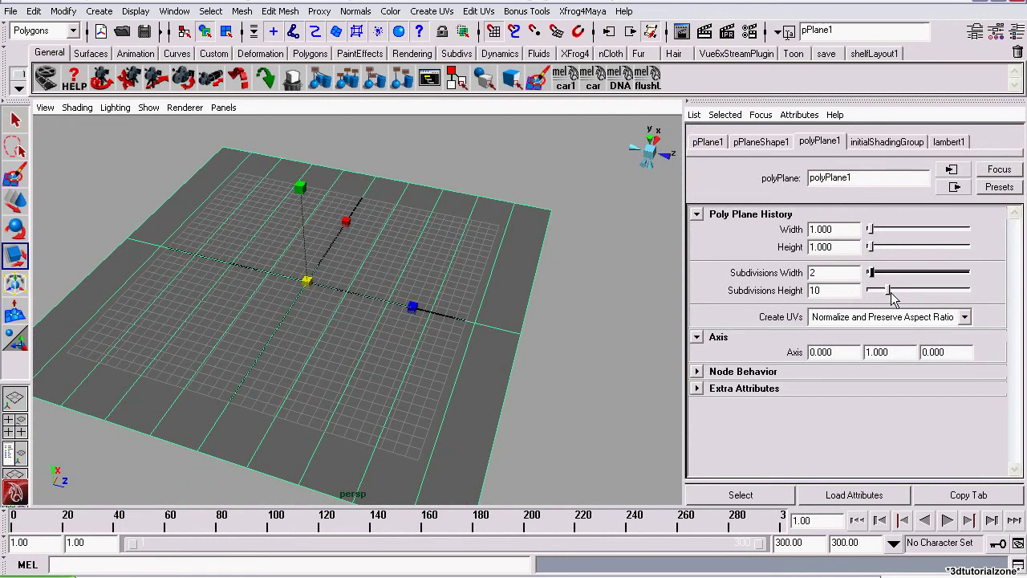
left_click_drag(889, 291, 867, 293)
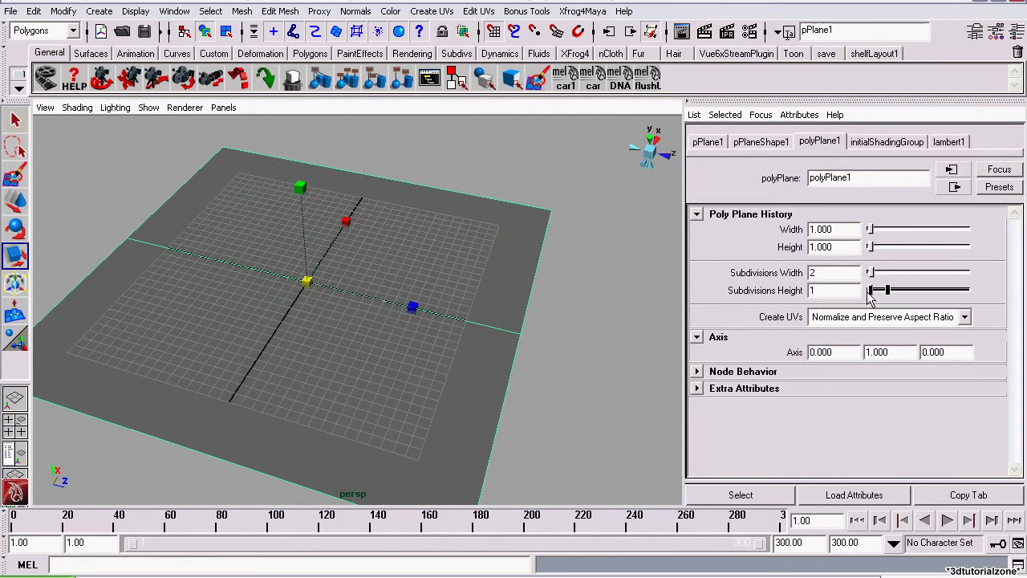
Scale the plane down uniformly to match the grid's outline and hide the Attribute Editor
left_click_drag(306, 281, 233, 266)
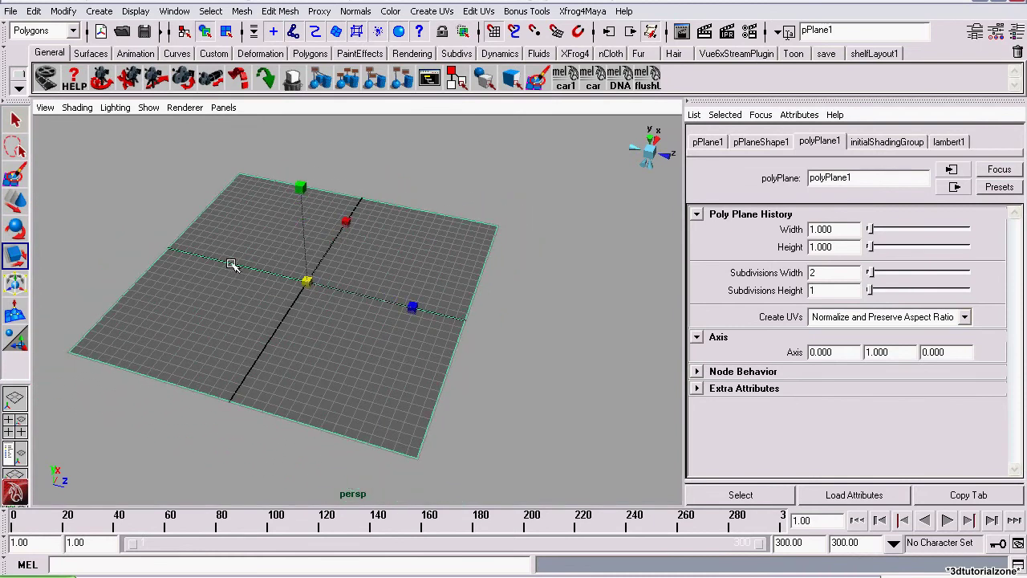
left_click_drag(470, 335, 457, 225, "alt")
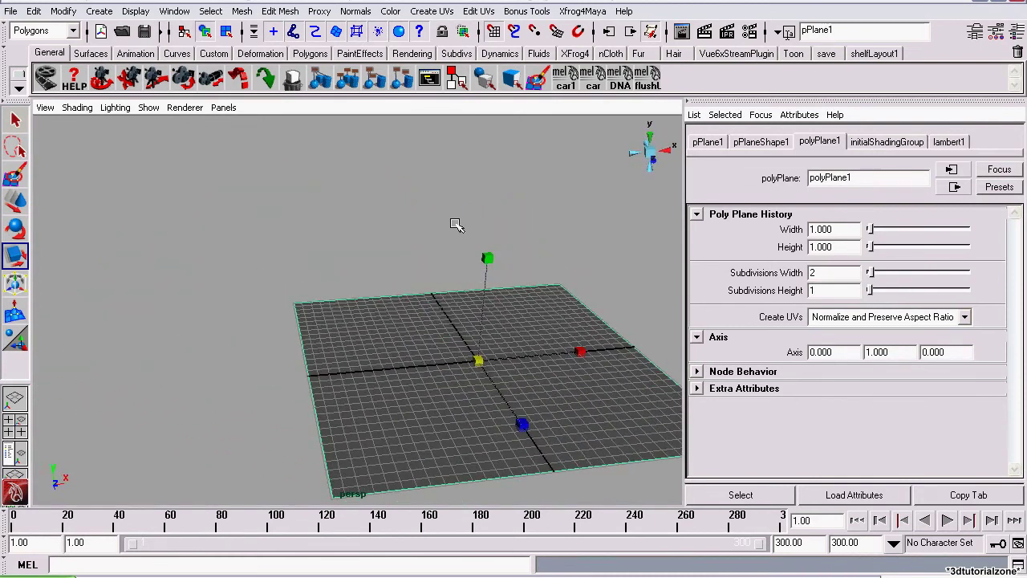
left_click(689, 102)
Open the options for Snap 2 Points to 2 Points and place the dialog clear of the orca and plane
scroll(638, 200, "down", 5)
scroll(668, 337, "up", 2)
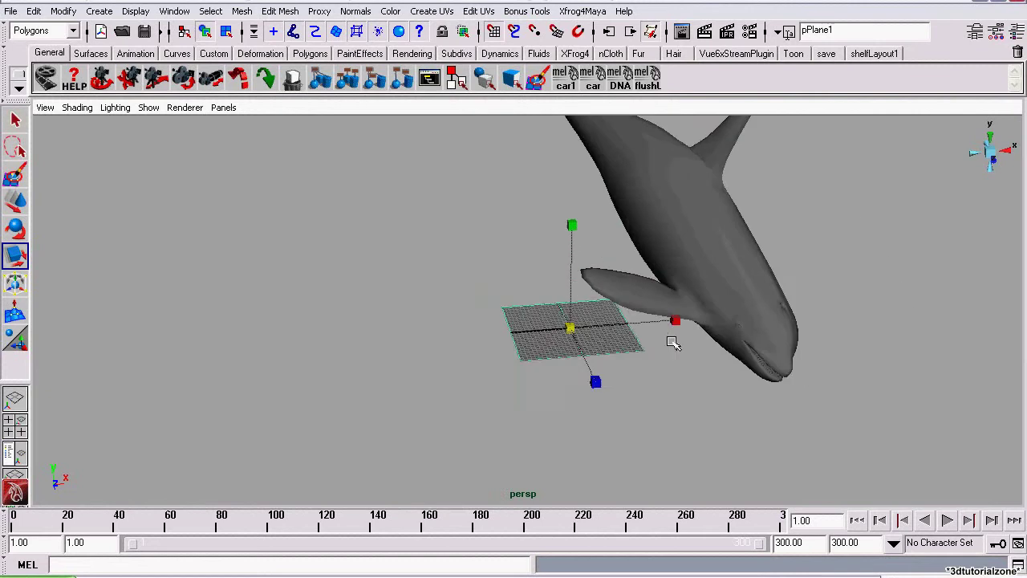
left_click(64, 12)
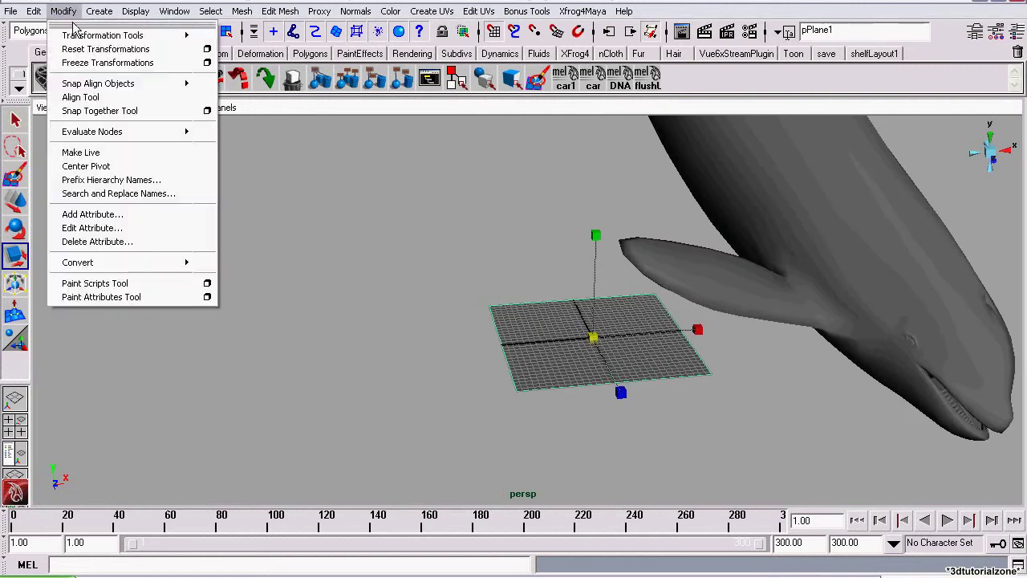
mouse_move(127, 92)
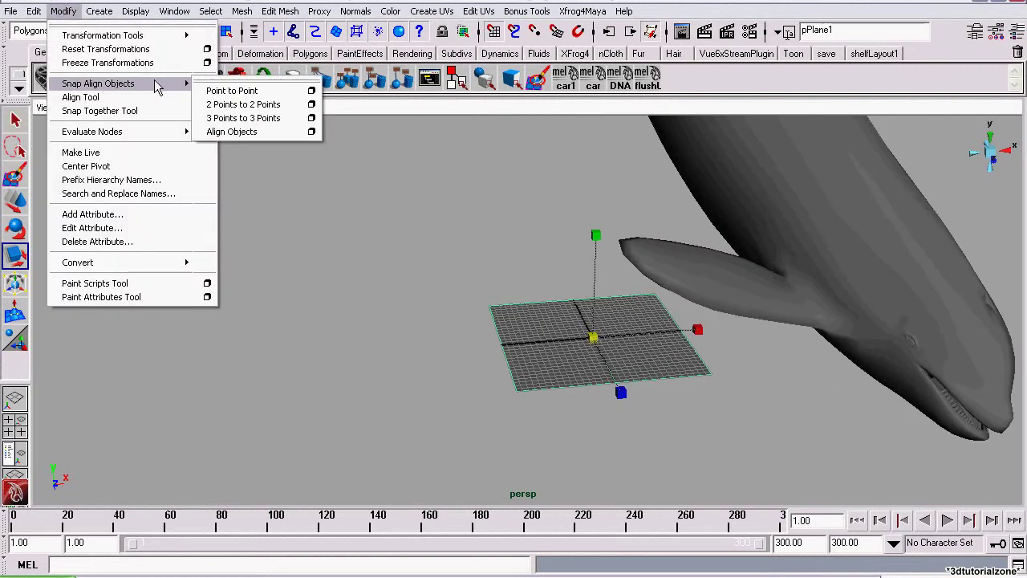
left_click(312, 105)
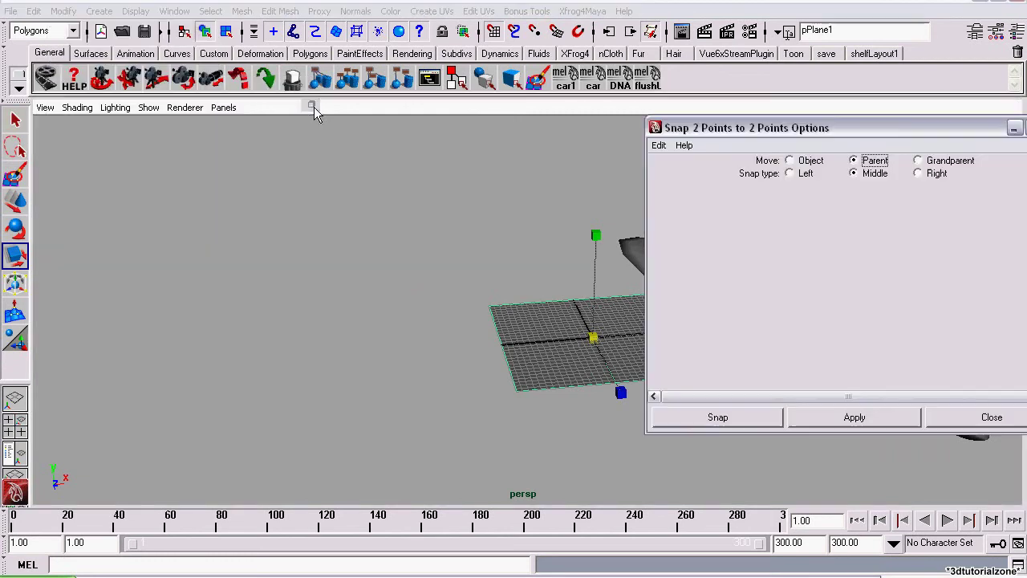
left_click_drag(849, 133, 248, 118)
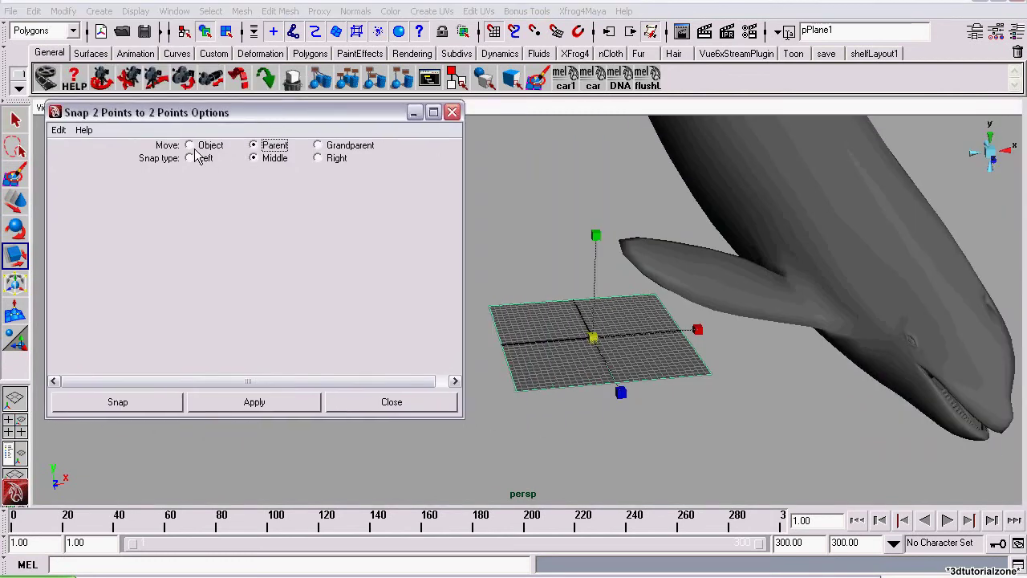
Select the orca_low_res body mesh
left_click_drag(683, 345, 734, 292, "alt")
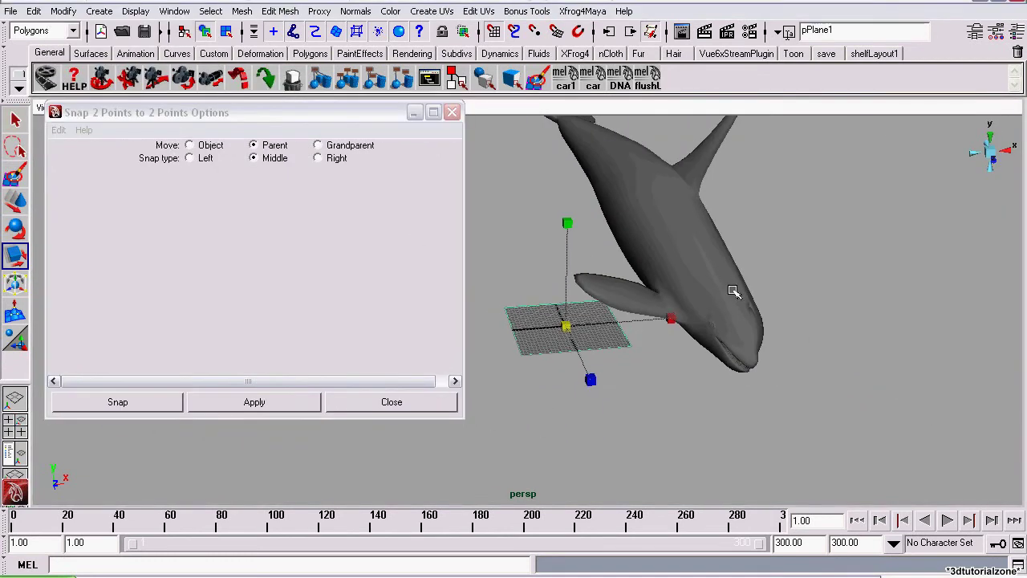
left_click_drag(803, 296, 538, 268, "alt")
scroll(553, 241, "up", 4)
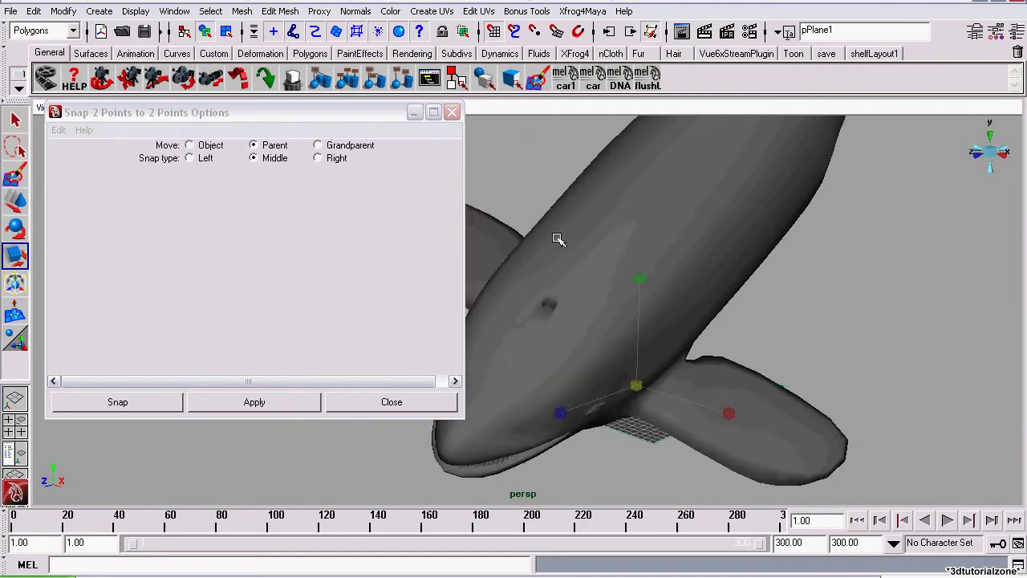
left_click(557, 239)
scroll(645, 286, "down", 6)
left_click_drag(556, 319, 695, 316, "alt")
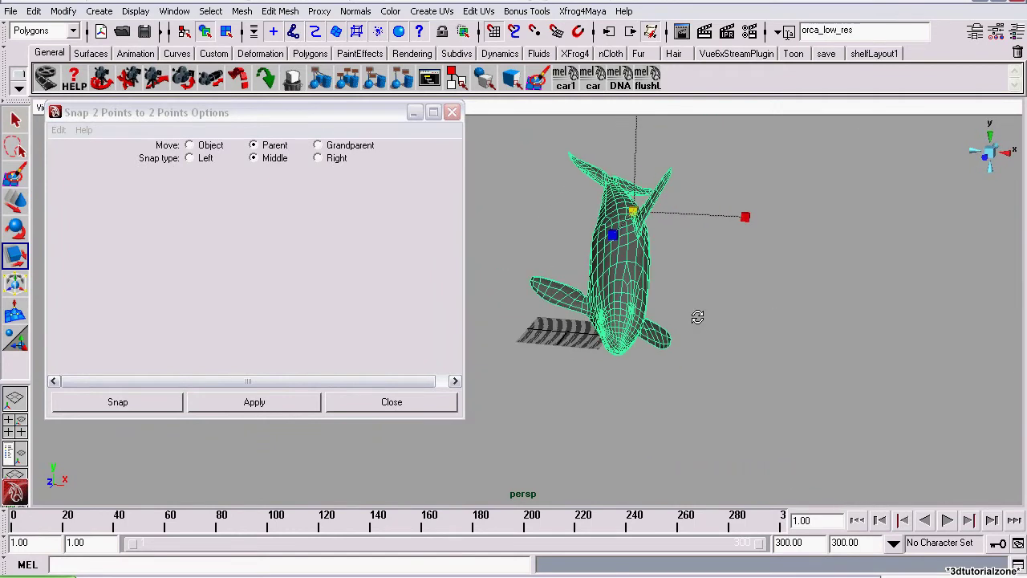
scroll(615, 323, "up", 5)
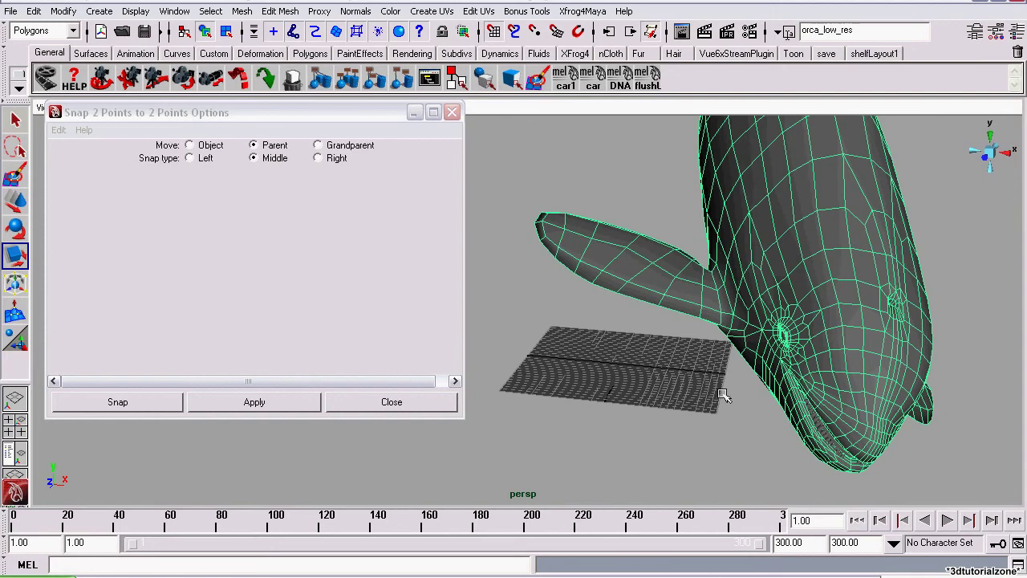
left_click_drag(630, 353, 695, 391, "alt")
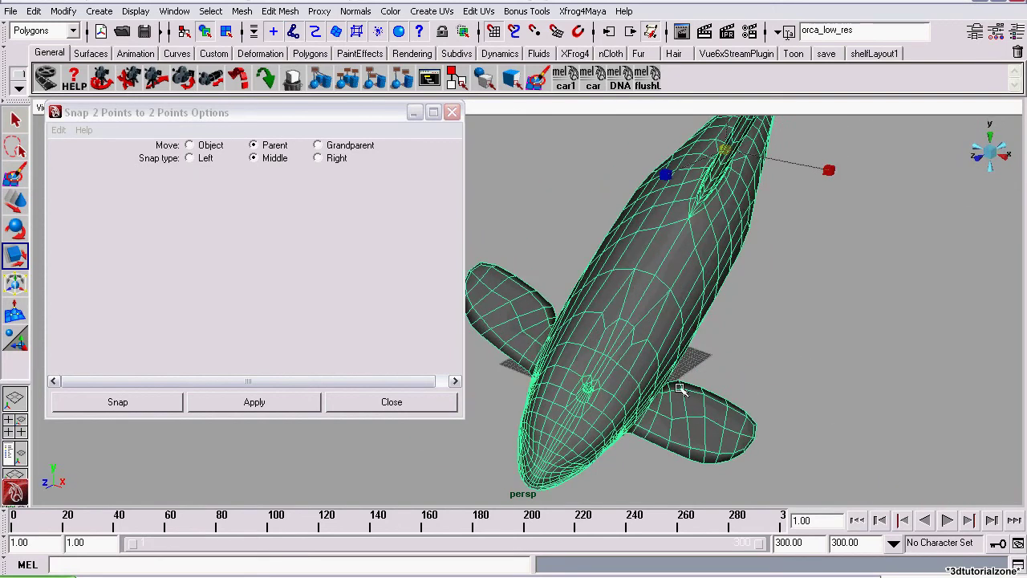
scroll(679, 389, "up", 2)
scroll(623, 353, "up", 2)
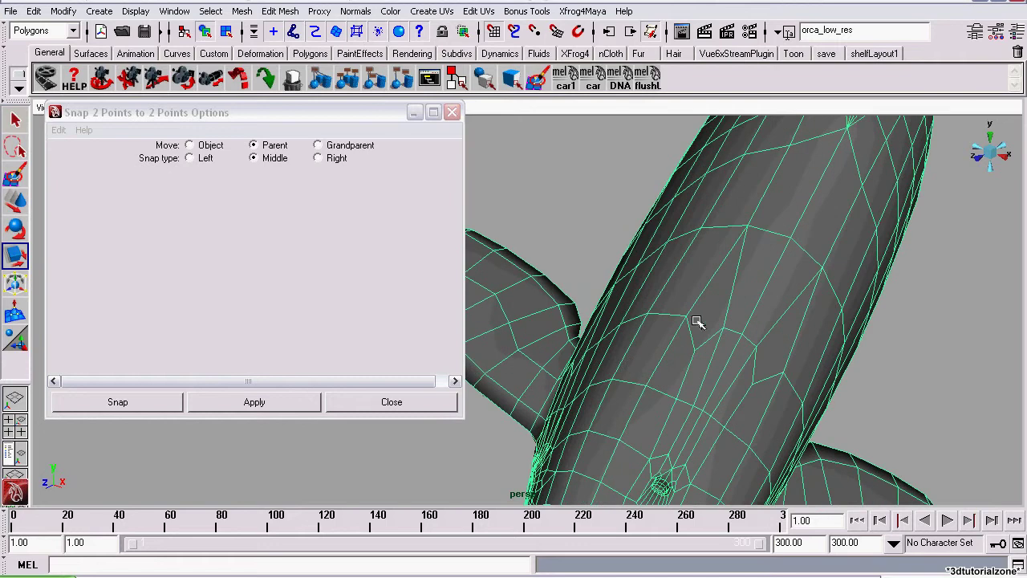
Select two vertices of the orca mesh on either side of the back's centerline, ahead of the dorsal fin, and minimize the snap options
right_click_drag(695, 318, 660, 311)
scroll(702, 354, "up", 1)
left_click_drag(702, 354, 656, 393, "alt")
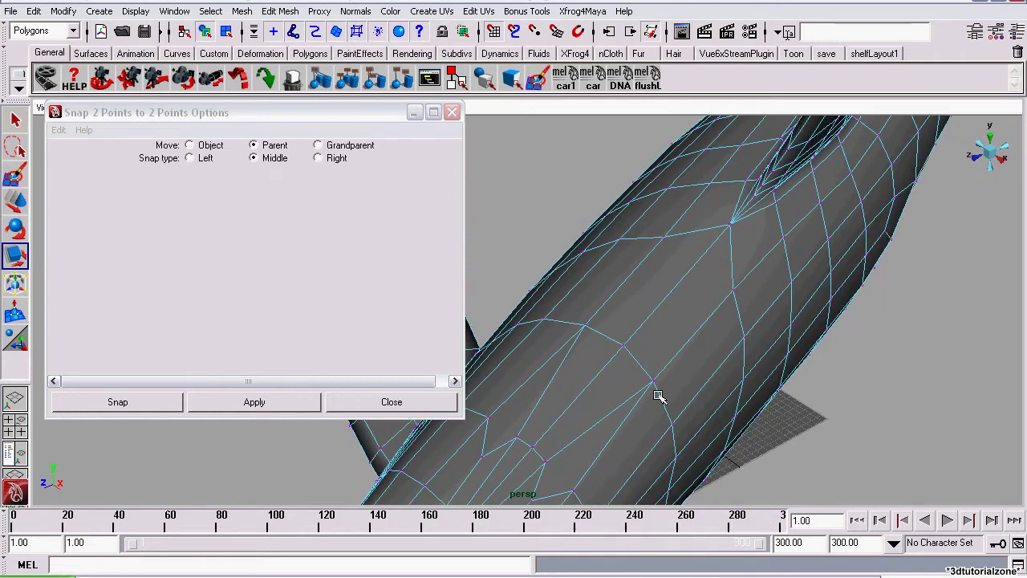
left_click(653, 380)
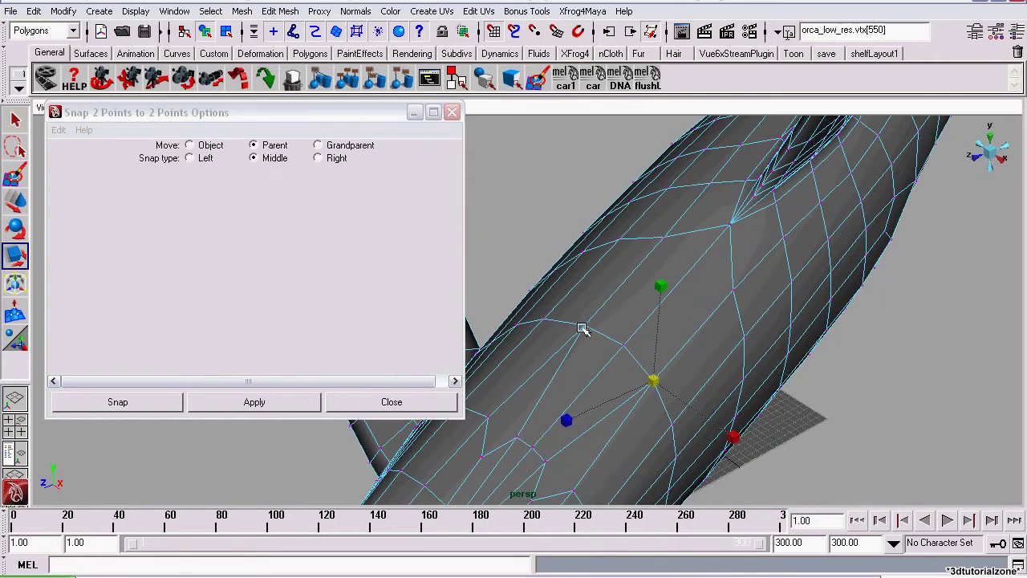
left_click(584, 325, "shift")
left_click(414, 113)
scroll(420, 265, "down", 5)
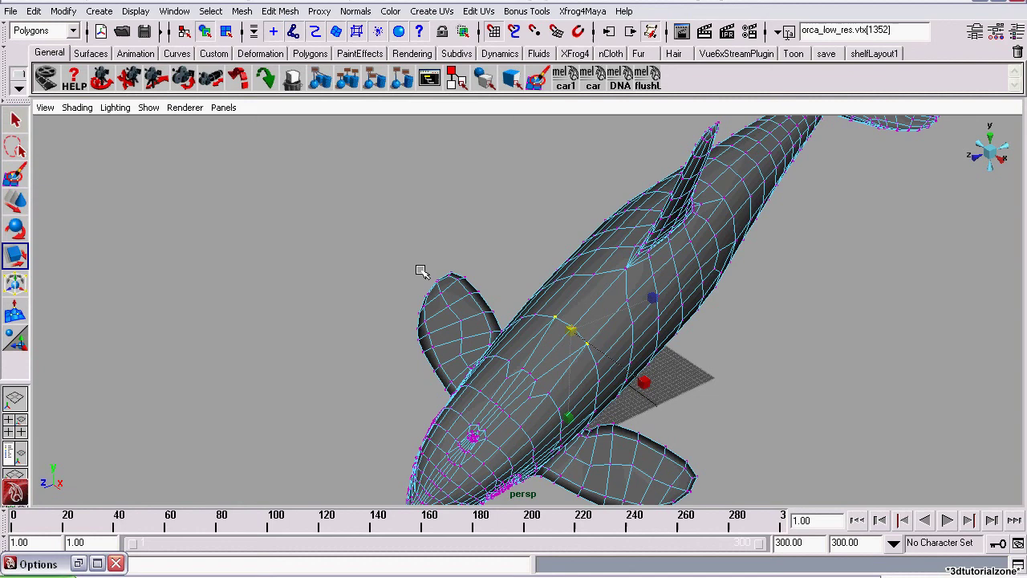
Show the plane's vertices and add the two corner vertices of one edge to the orca vertex selection
key("ctrl+z")
key("ctrl+z")
key("ctrl+z")
left_click_drag(377, 310, 722, 329, "alt")
scroll(658, 327, "up", 5)
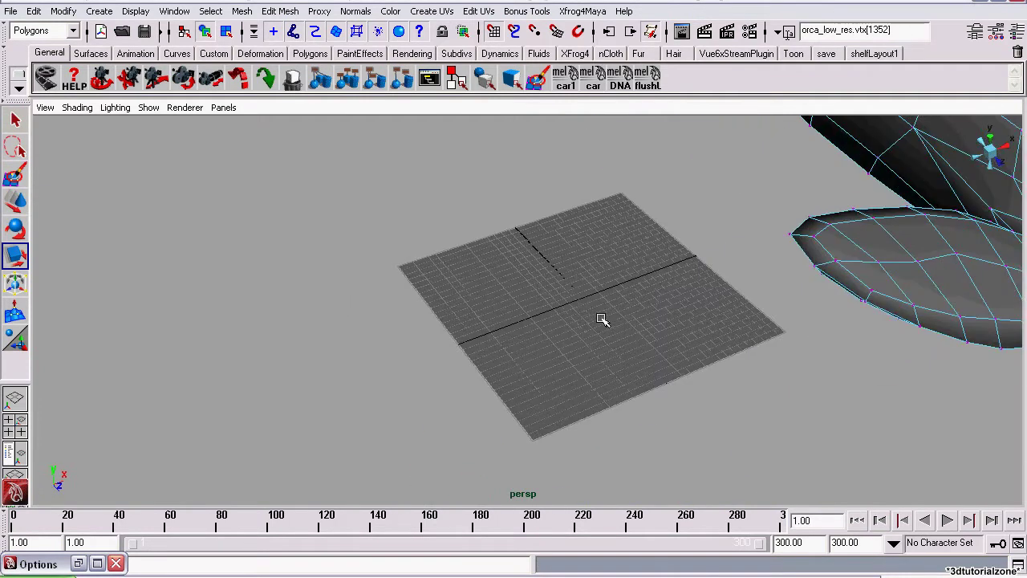
right_click_drag(607, 317, 572, 306)
scroll(556, 331, "down", 3)
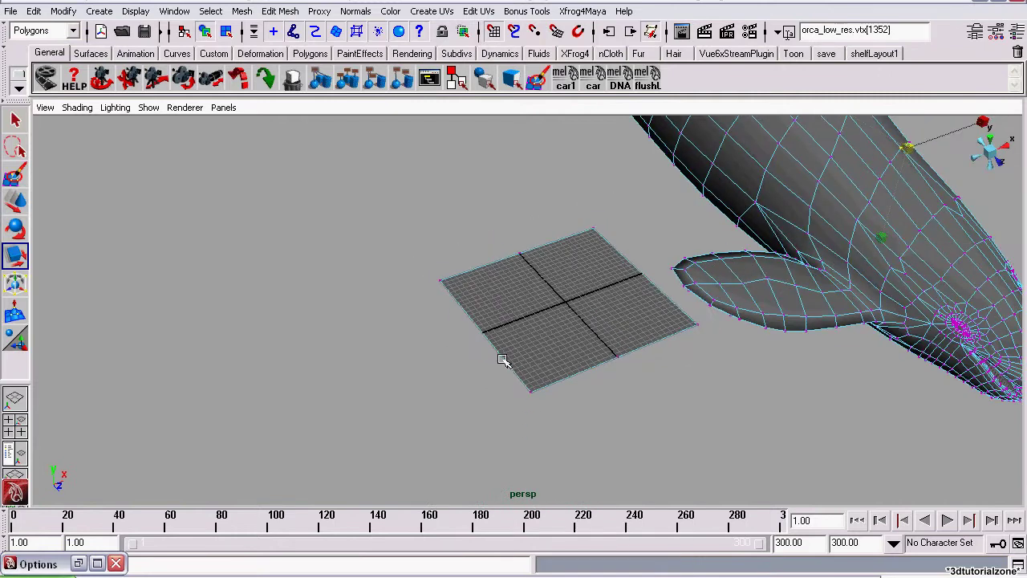
left_click_drag(502, 359, 566, 439, "shift")
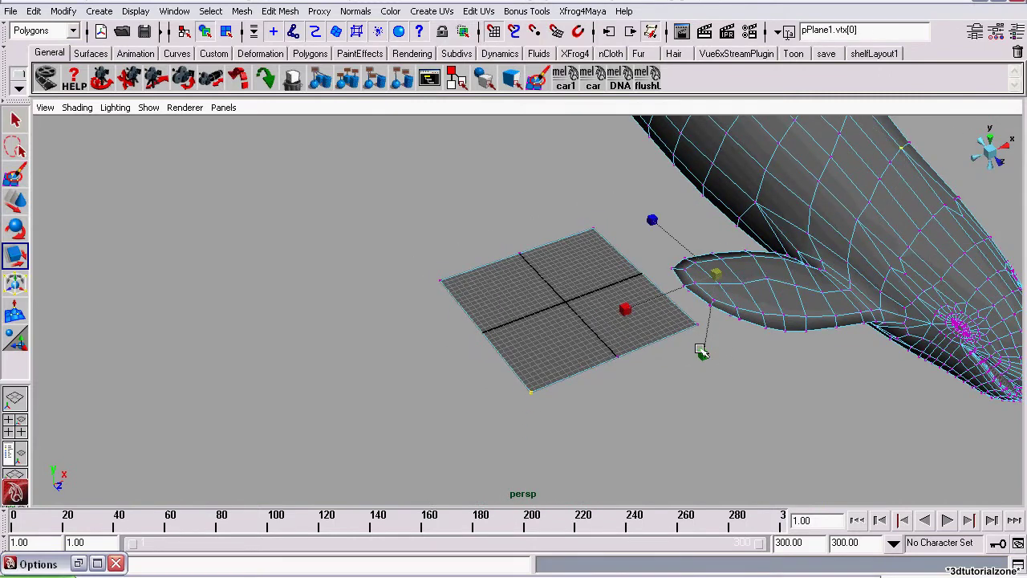
left_click_drag(747, 422, 877, 227, "alt")
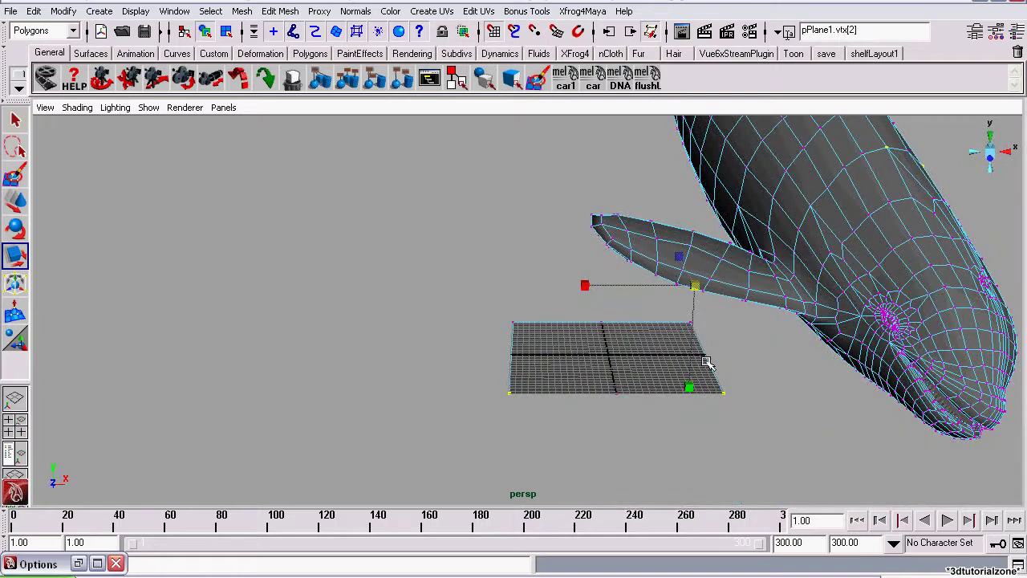
Snap the two orca vertices to the two plane corners, moving the parent with the Middle snap type
left_click(79, 563)
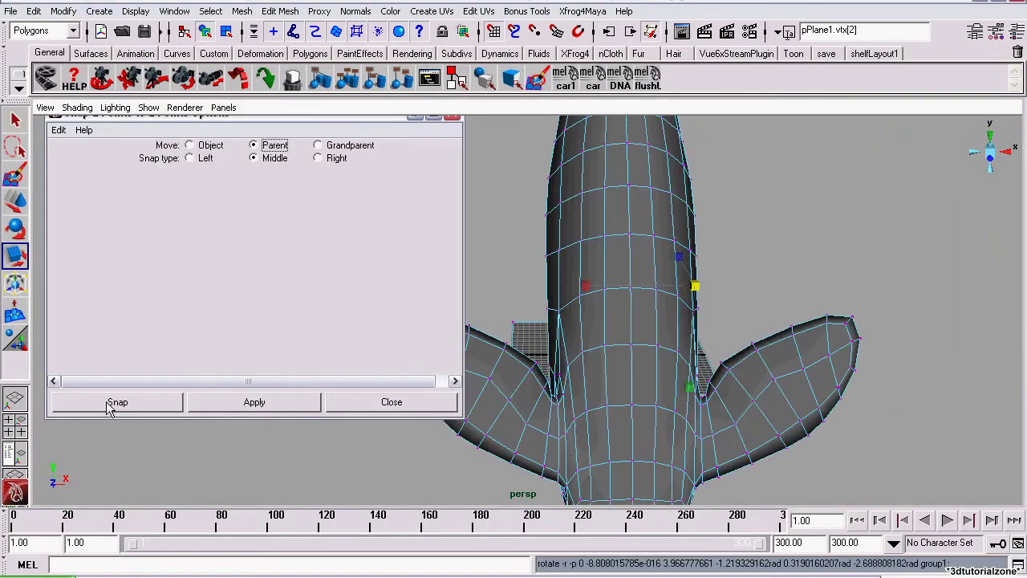
left_click(112, 403)
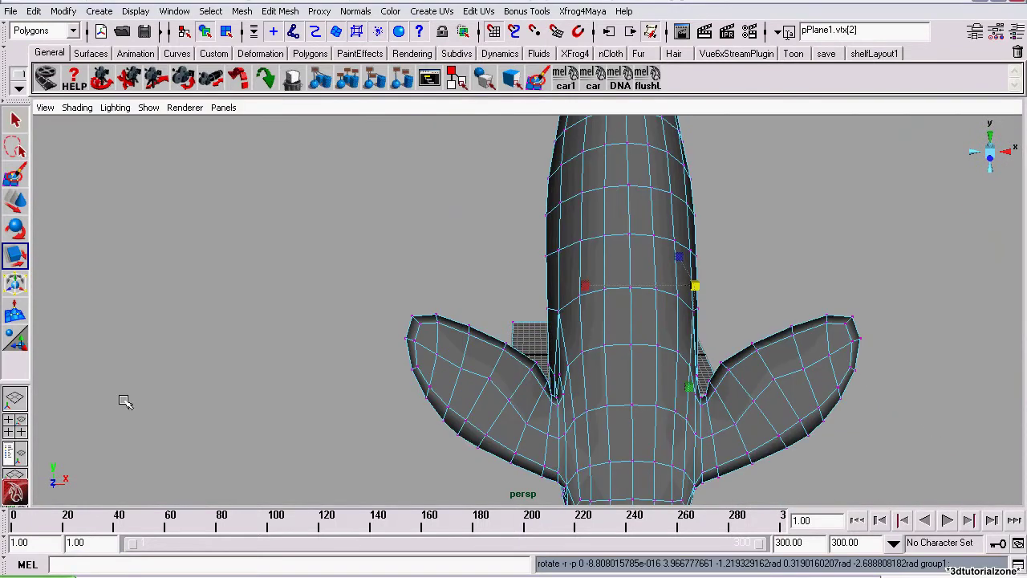
Examine the snapped orca's position and orientation relative to the plane from several sides
scroll(337, 358, "down", 5)
left_click_drag(337, 358, 926, 319, "alt")
scroll(665, 400, "up", 5)
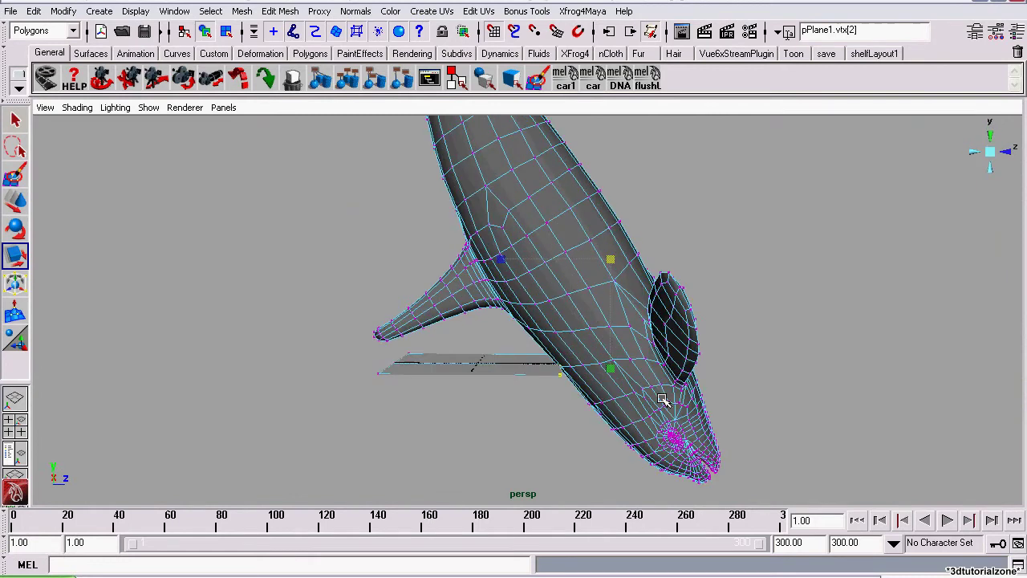
left_click_drag(485, 438, 317, 395, "alt")
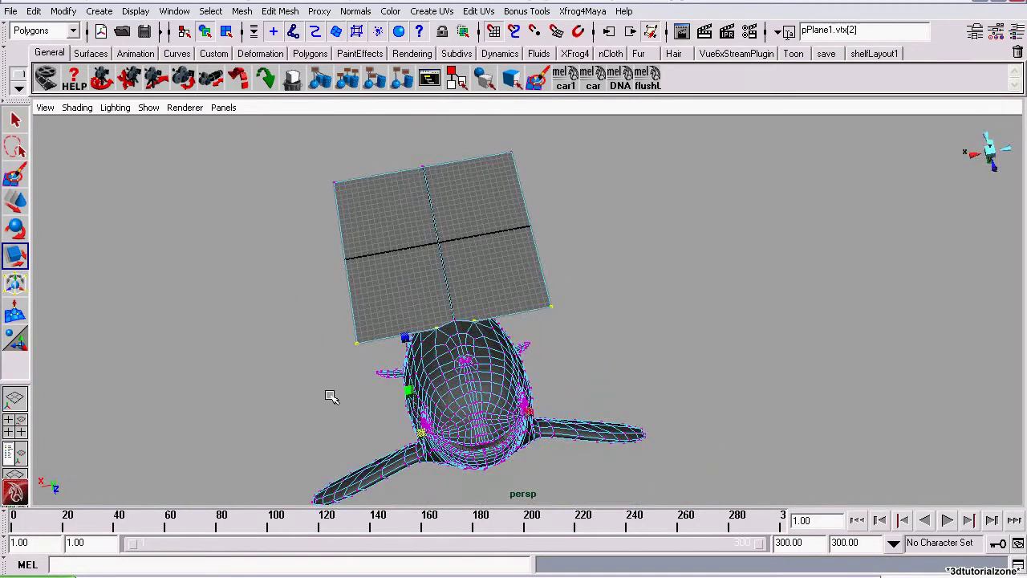
right_click_drag(386, 375, 363, 251, "alt")
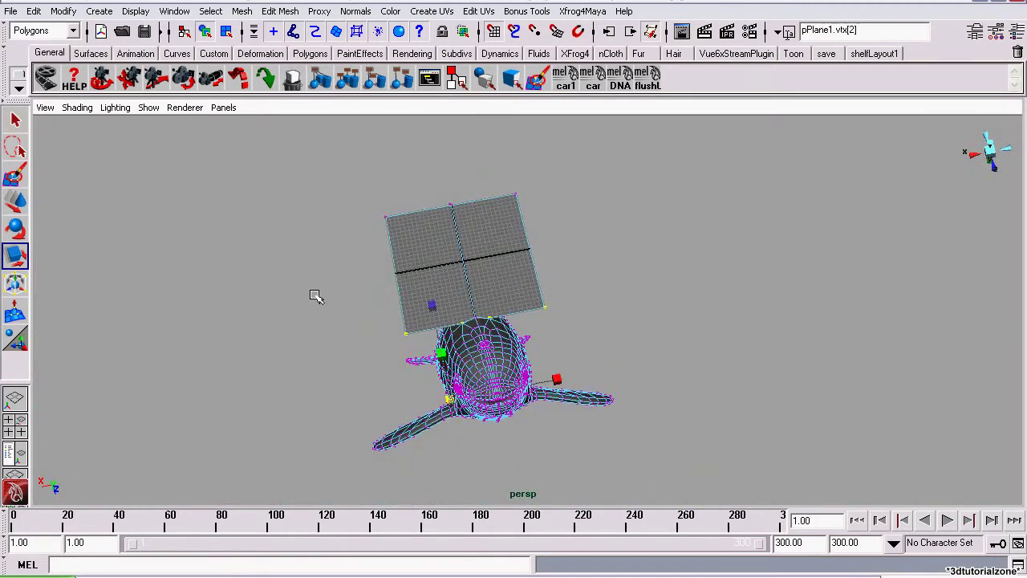
left_click_drag(316, 296, 963, 196, "alt")
right_click_drag(458, 301, 817, 468, "alt")
left_click_drag(754, 433, 312, 279, "alt")
right_click_drag(572, 257, 406, 330, "alt")
left_click_drag(702, 261, 537, 398, "alt")
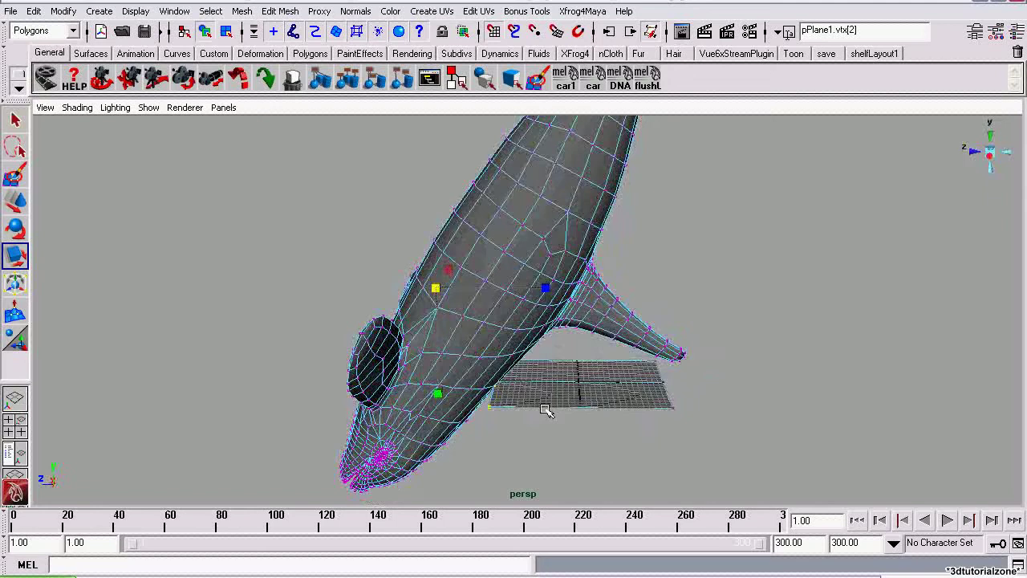
right_click_drag(312, 443, 334, 401, "alt")
Clear the vertex selection and select two orca vertices on the belly's centerline, one near the pectoral fins and one toward the tail
left_click(292, 366)
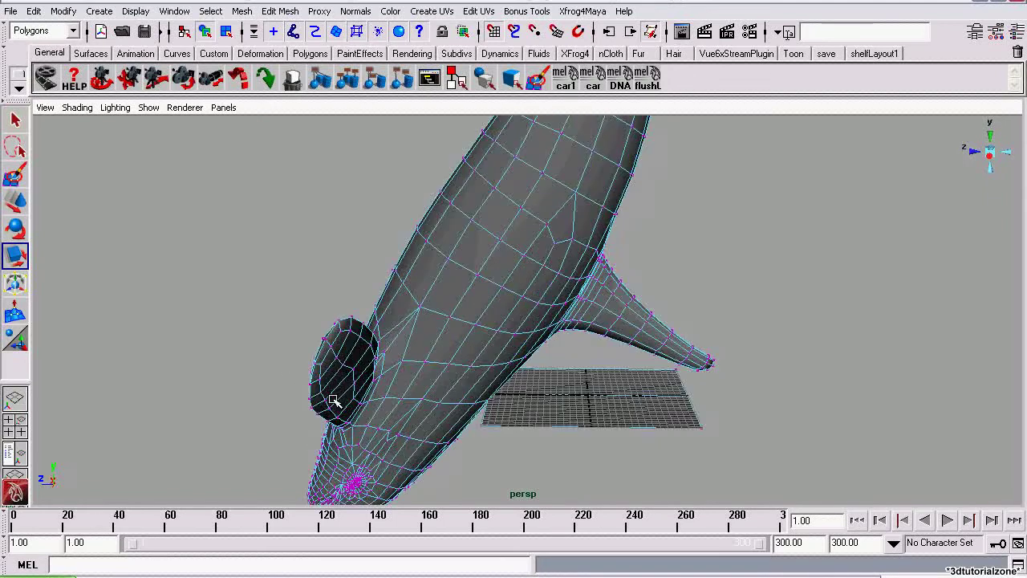
left_click_drag(279, 430, 560, 340, "alt")
scroll(505, 375, "up", 3)
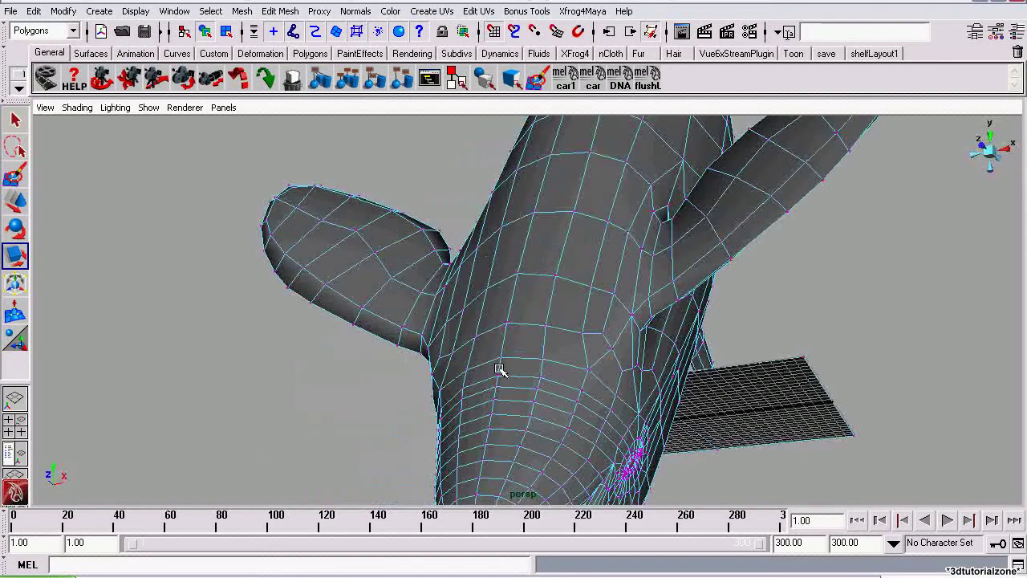
left_click(501, 359)
left_click_drag(393, 354, 607, 378, "alt")
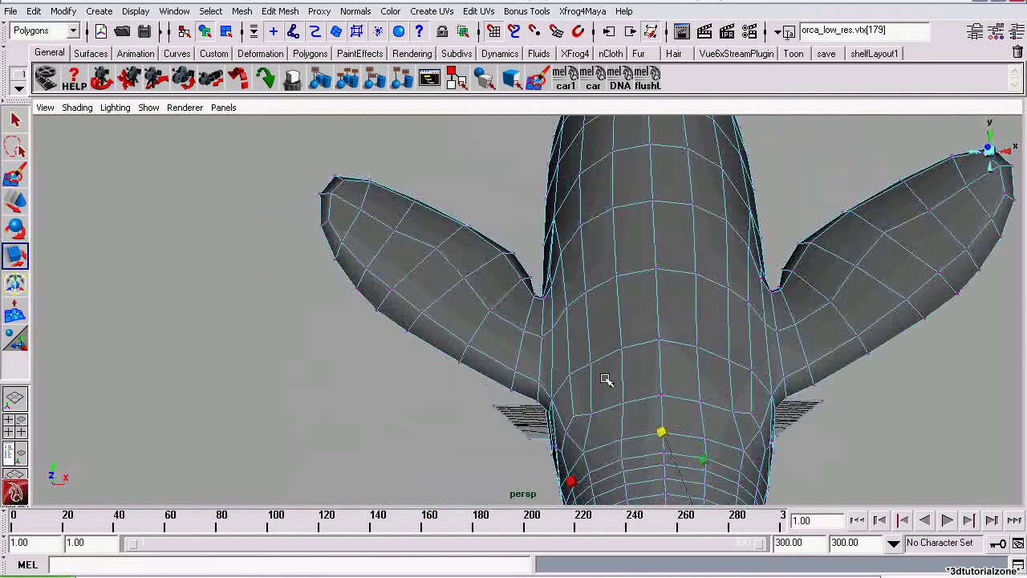
right_click_drag(607, 378, 449, 213, "alt")
left_click_drag(470, 215, 466, 461, "alt")
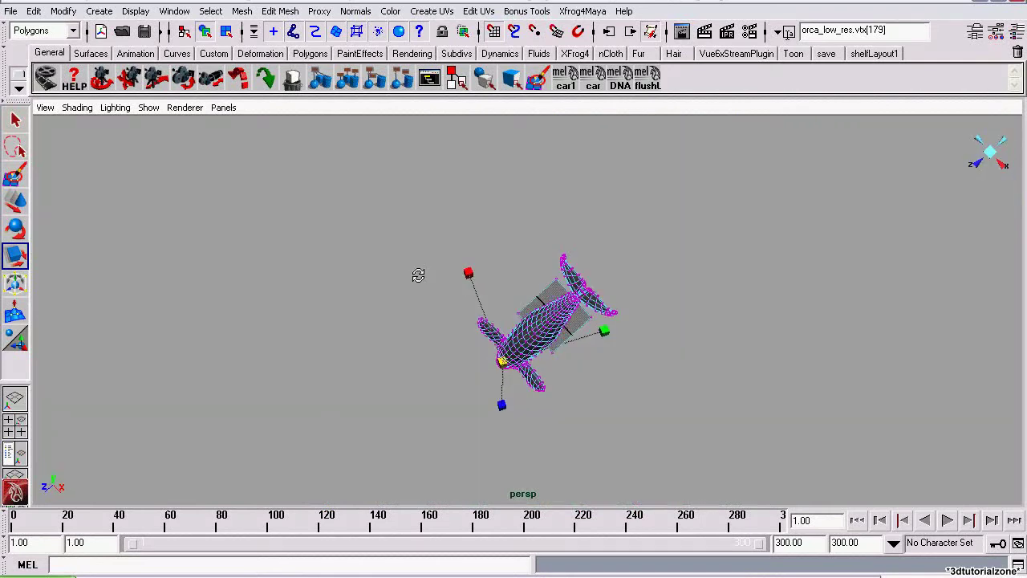
left_click_drag(418, 275, 683, 374, "alt")
right_click_drag(682, 374, 908, 406, "alt")
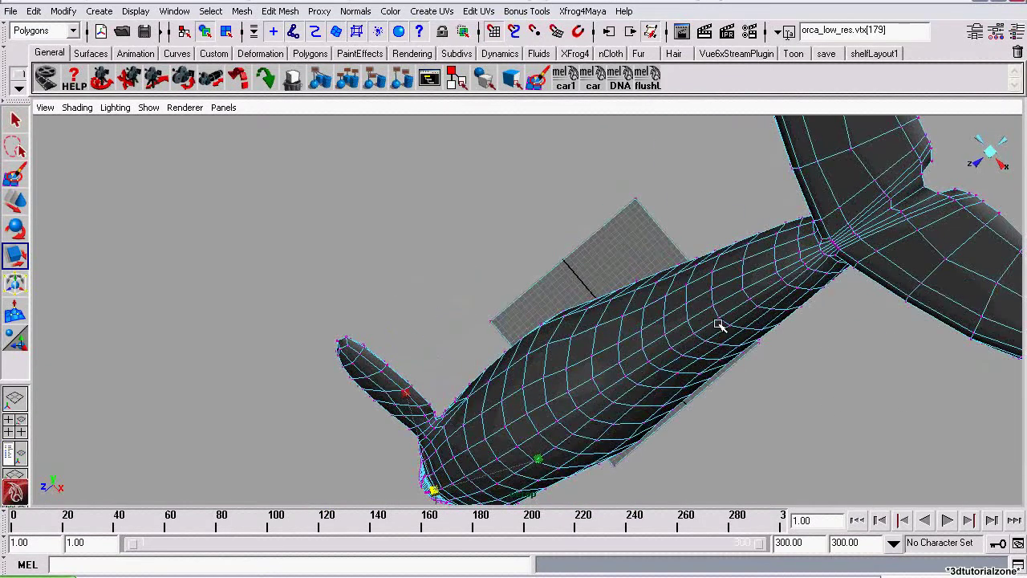
left_click_drag(722, 318, 389, 182, "alt")
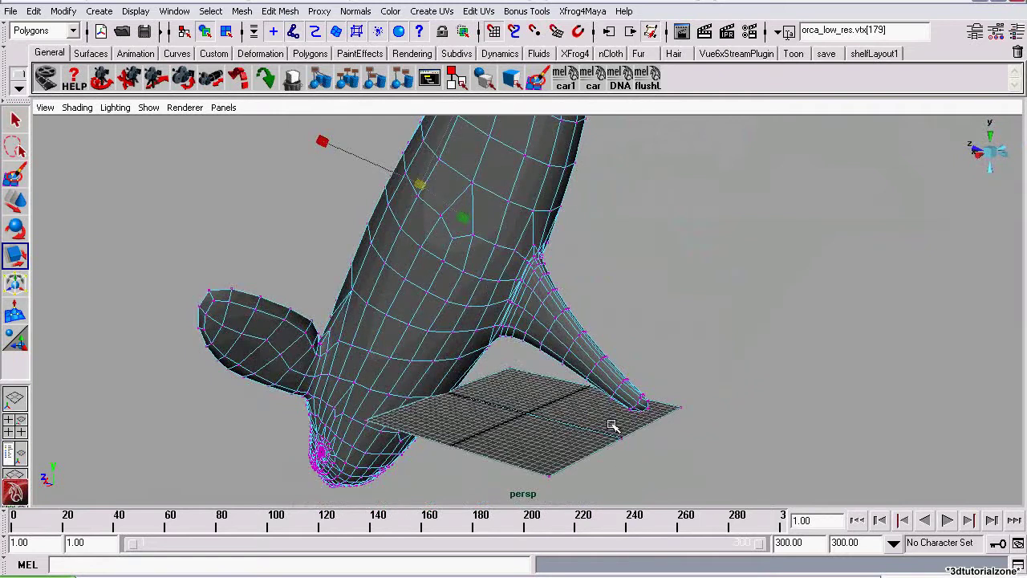
Add the midpoint vertices of two opposite plane edges to the orca selection, showing the scene in wireframe to reach the hidden one
left_click_drag(641, 466, 614, 431)
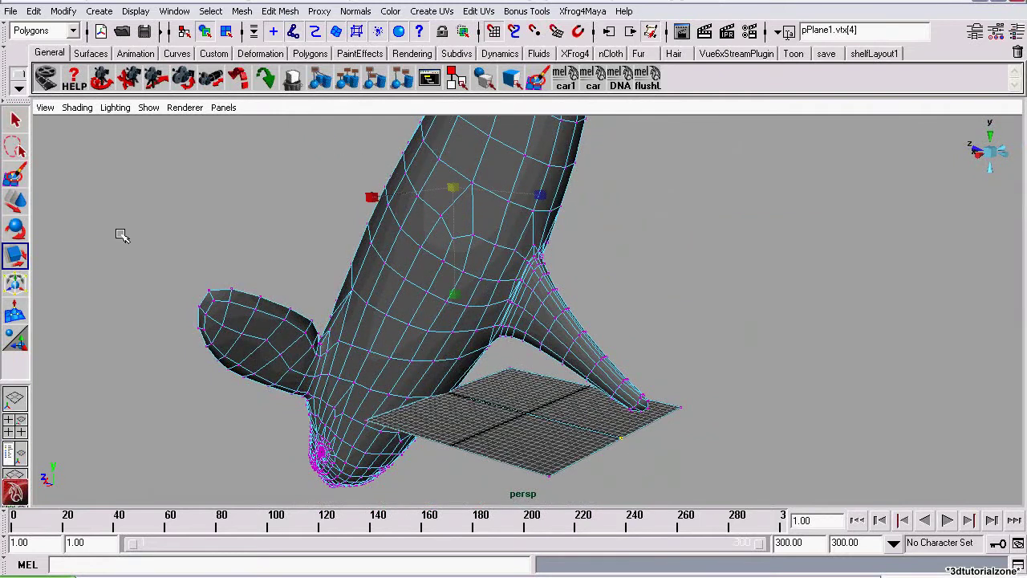
left_click(81, 113)
left_click(92, 131)
left_click_drag(259, 404, 442, 442, "alt")
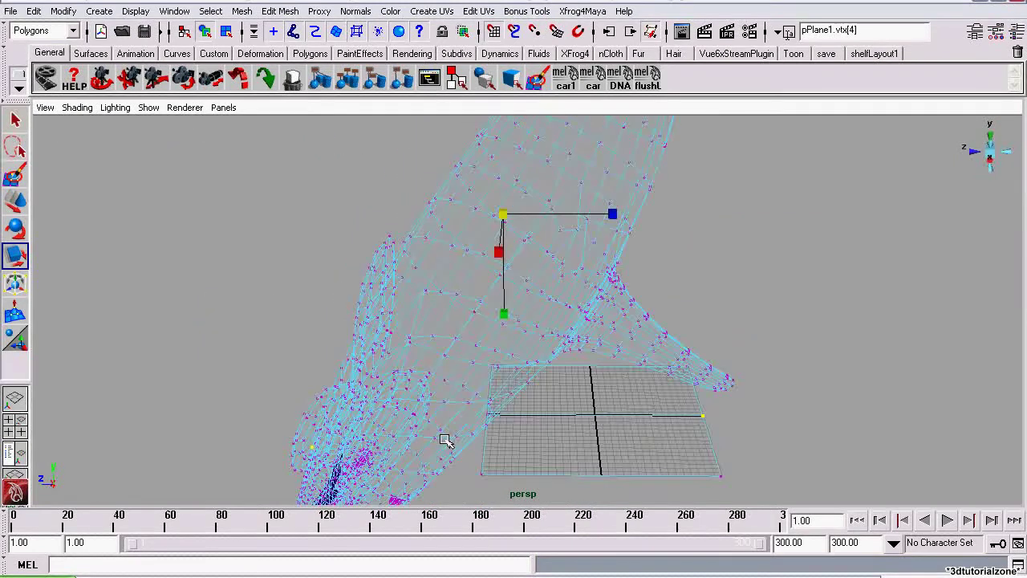
middle_click_drag(444, 438, 497, 198, "alt")
right_click_drag(497, 197, 968, 525, "alt")
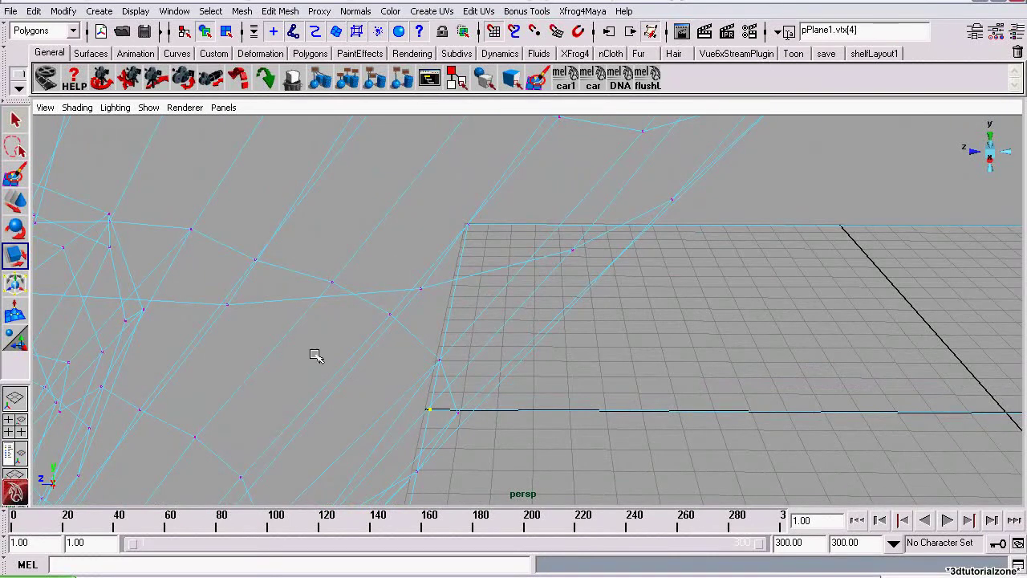
left_click(72, 109)
left_click(88, 142)
right_click_drag(245, 300, 198, 227, "alt")
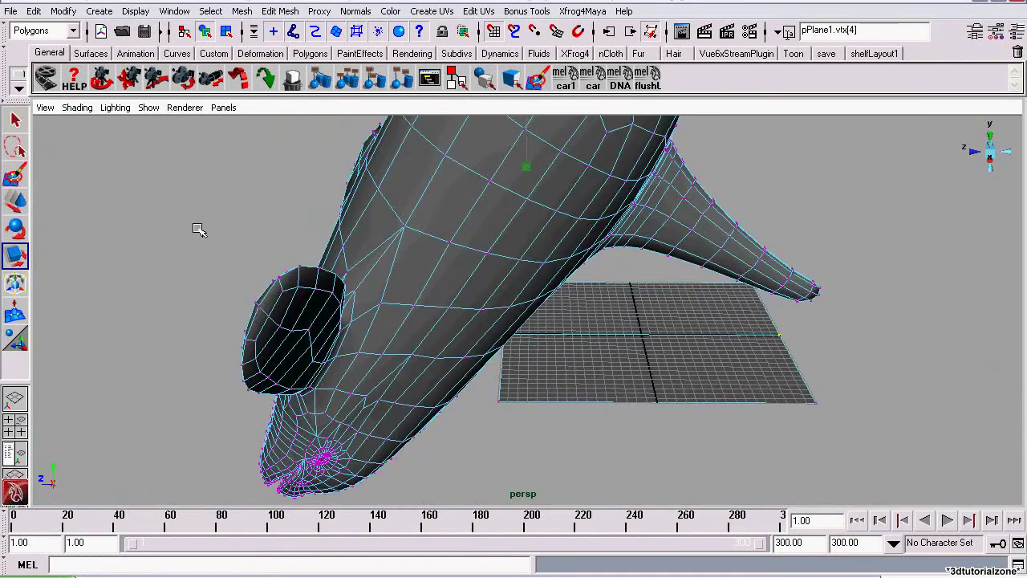
Snap the two orca belly vertices to the two plane edge midpoints with 2 Points to 2 Points
left_click(100, 12)
mouse_move(63, 12)
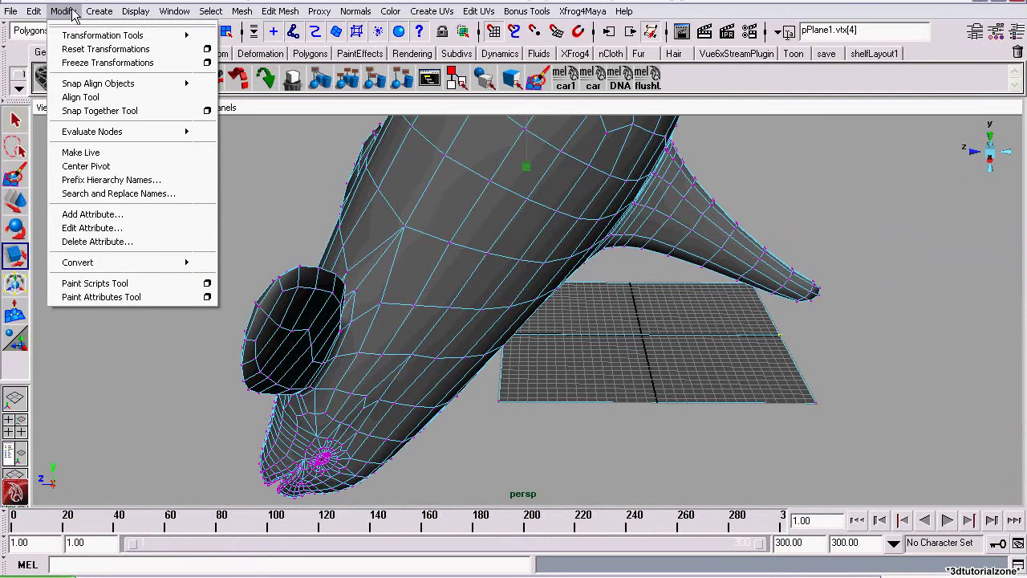
mouse_move(155, 87)
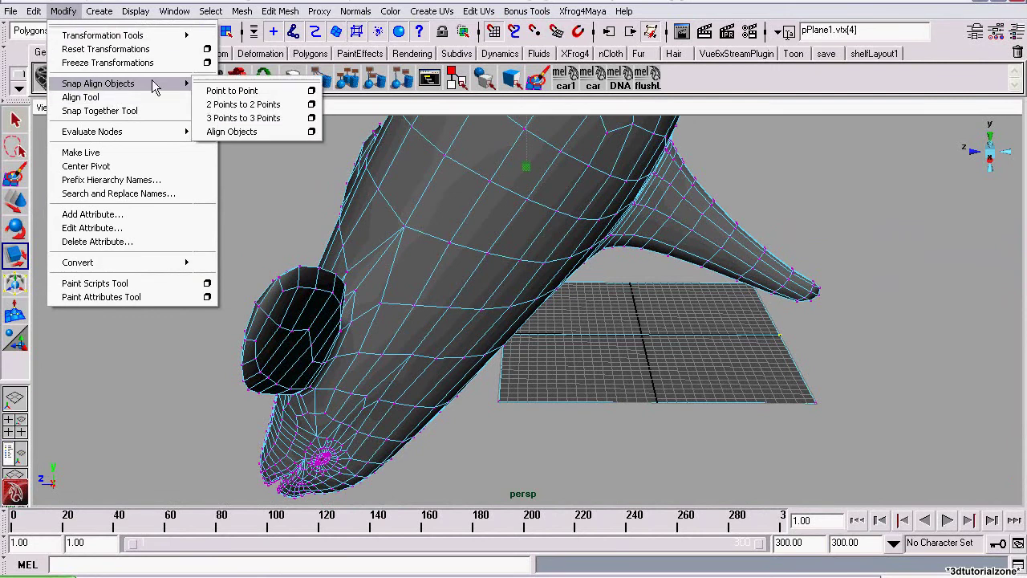
left_click(243, 105)
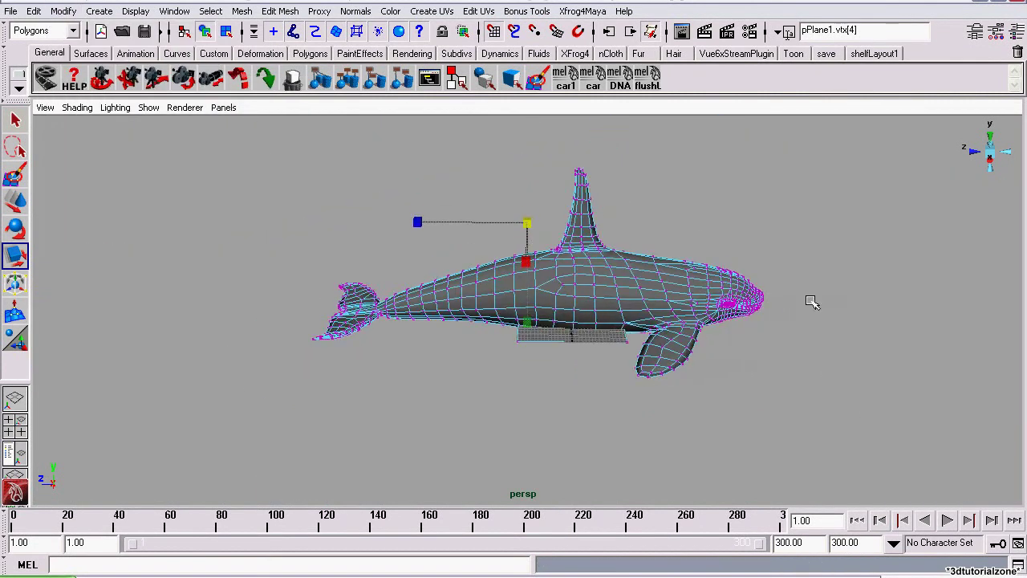
Return the orca and the plane from vertex mode to object mode and clear the selection
left_click_drag(809, 298, 277, 329, "alt")
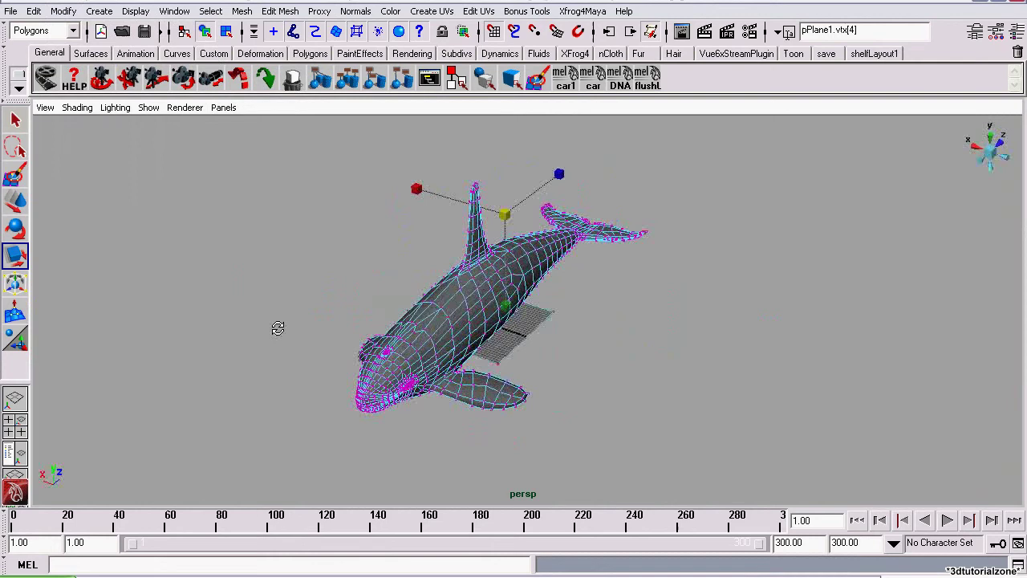
left_click(993, 151)
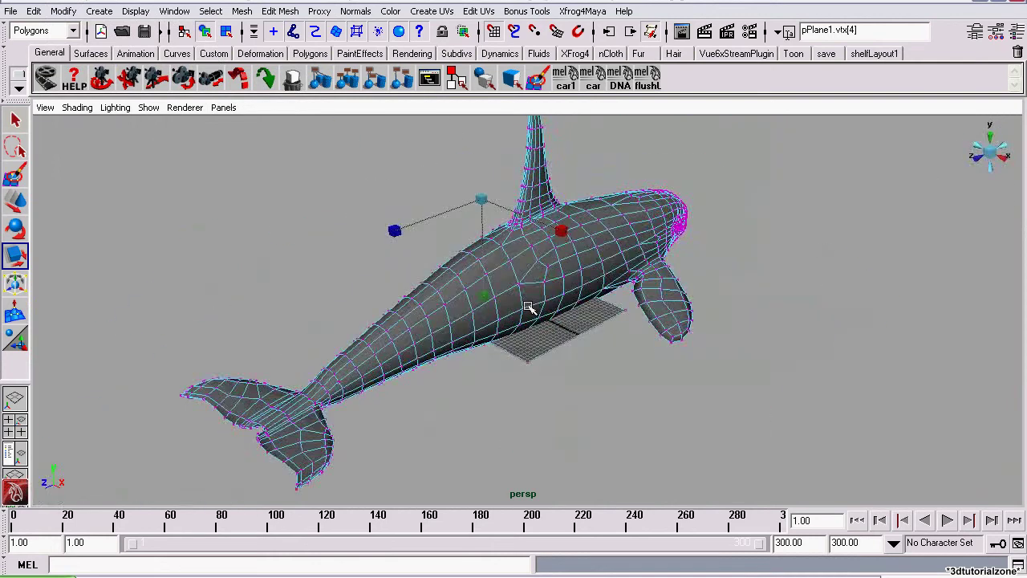
right_click_drag(521, 284, 543, 275)
left_click(542, 270)
left_click_drag(833, 276, 438, 276, "alt")
right_click(461, 305)
left_click(495, 279)
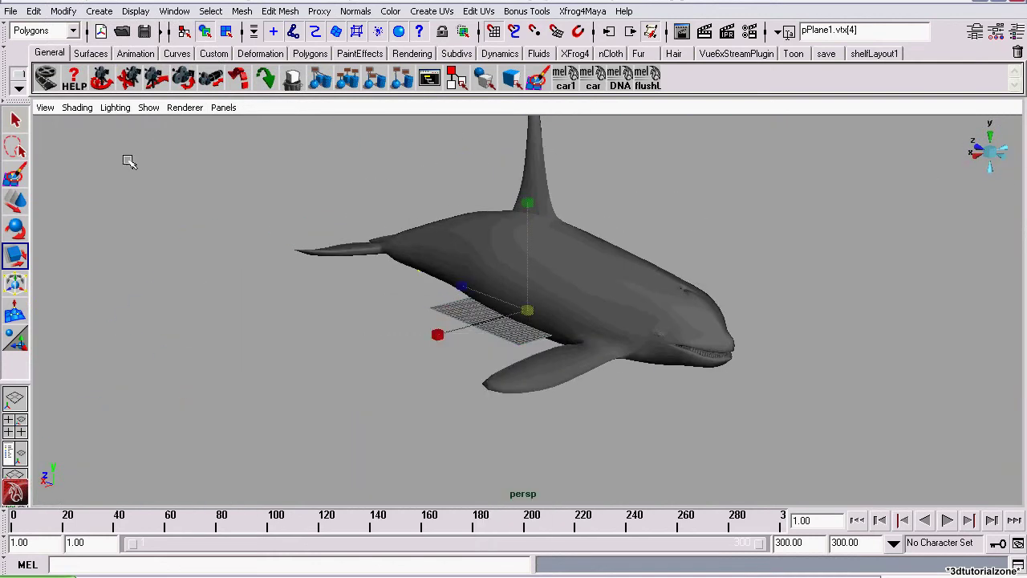
left_click(15, 119)
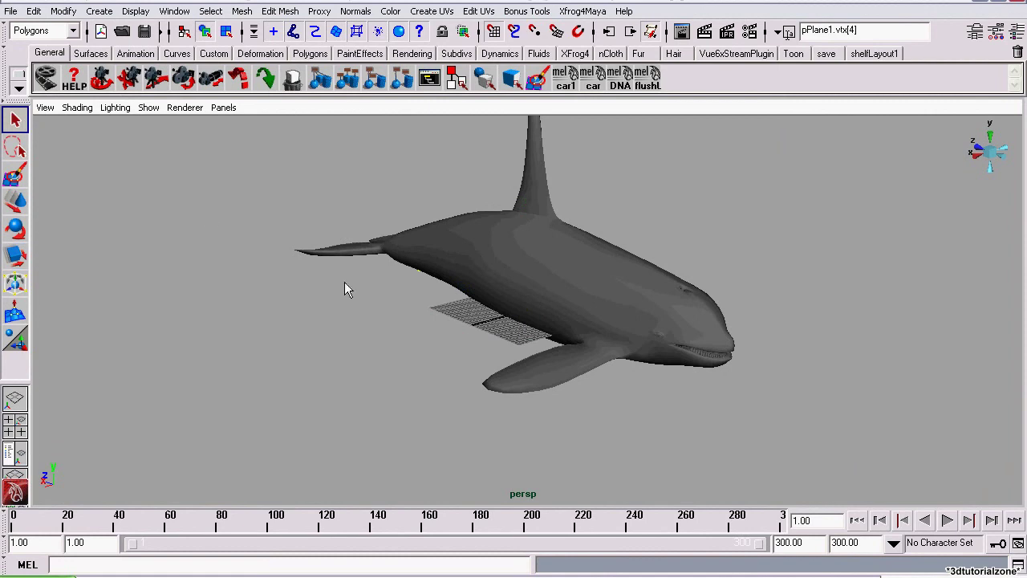
left_click(481, 329)
left_click_drag(520, 225, 353, 304, "alt")
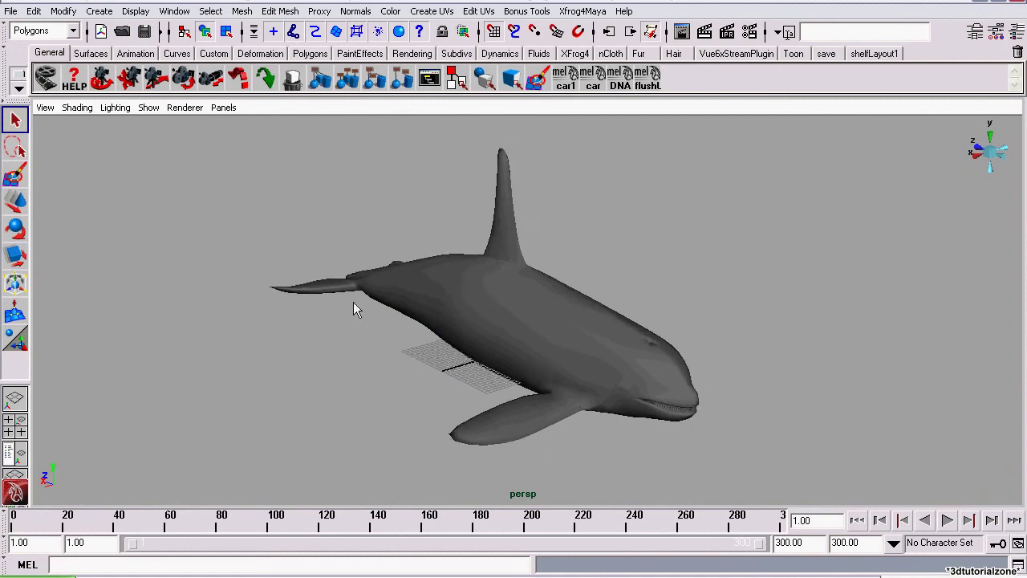
Open the Outliner, select group1 and ungroup it
left_click(174, 11)
left_click(188, 124)
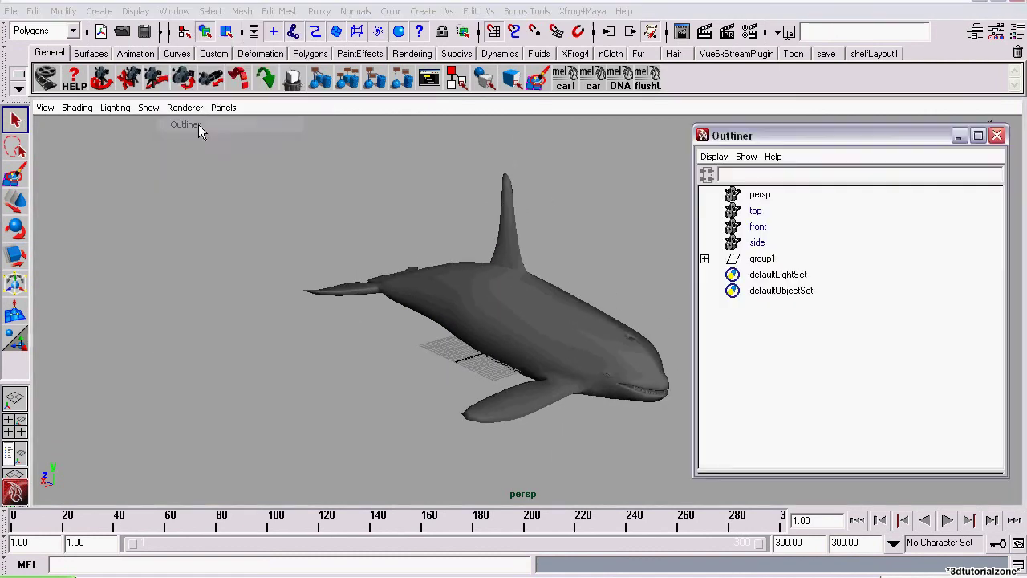
left_click(773, 260)
left_click(351, 84)
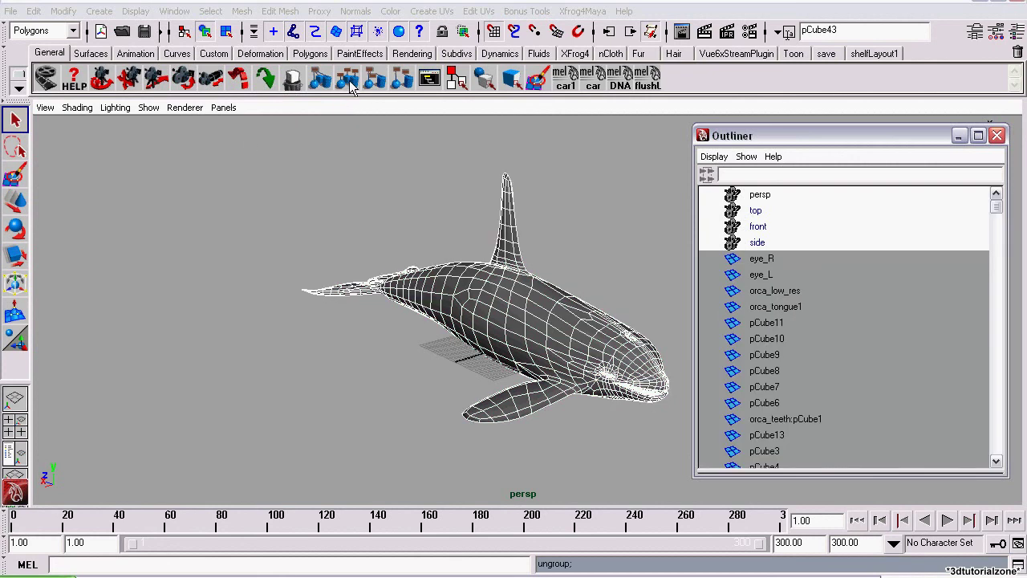
Try freezing the transformations of all the ungrouped orca parts, and undo the freeze
scroll(851, 350, "down", 5)
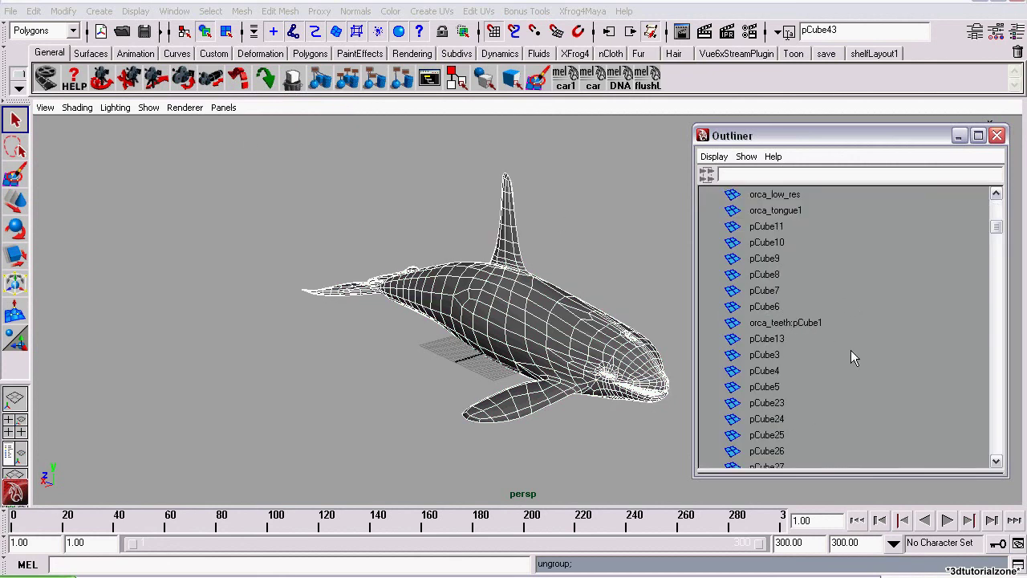
left_click(63, 11)
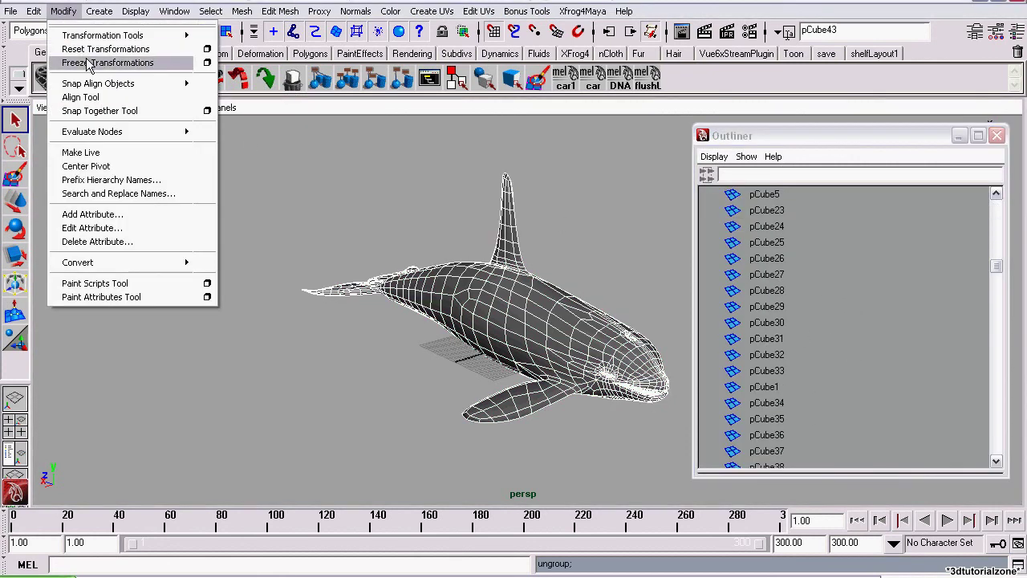
left_click(90, 64)
key("ctrl+z")
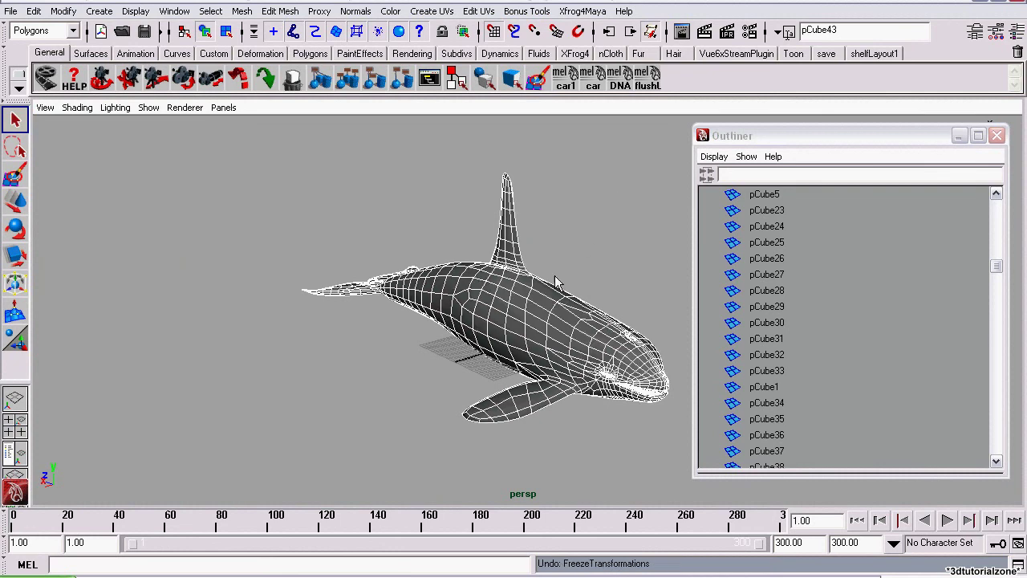